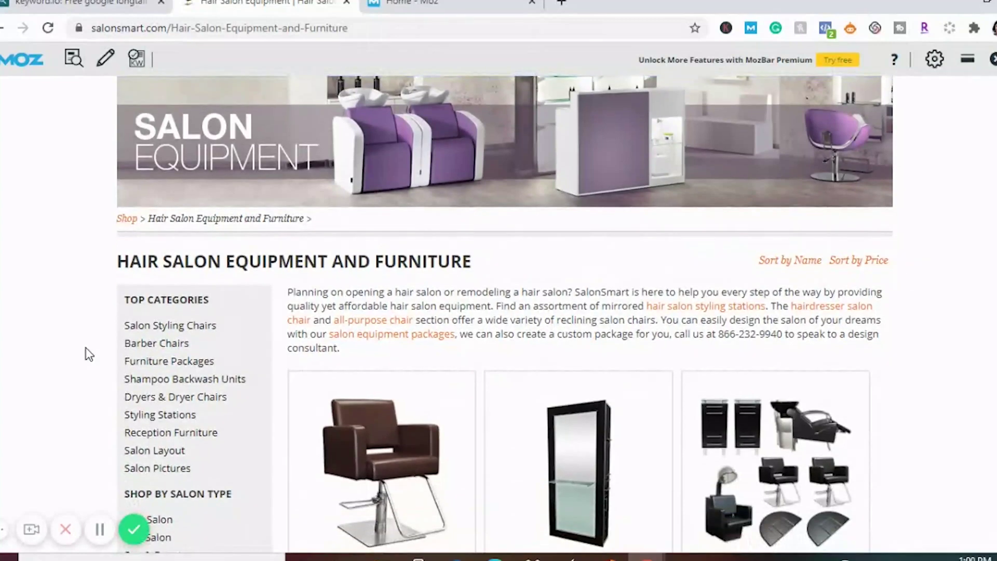
- Review the product categories on SalonSmart's hair salon equipment page and return to the Google results
scroll(88, 355, down, 10)
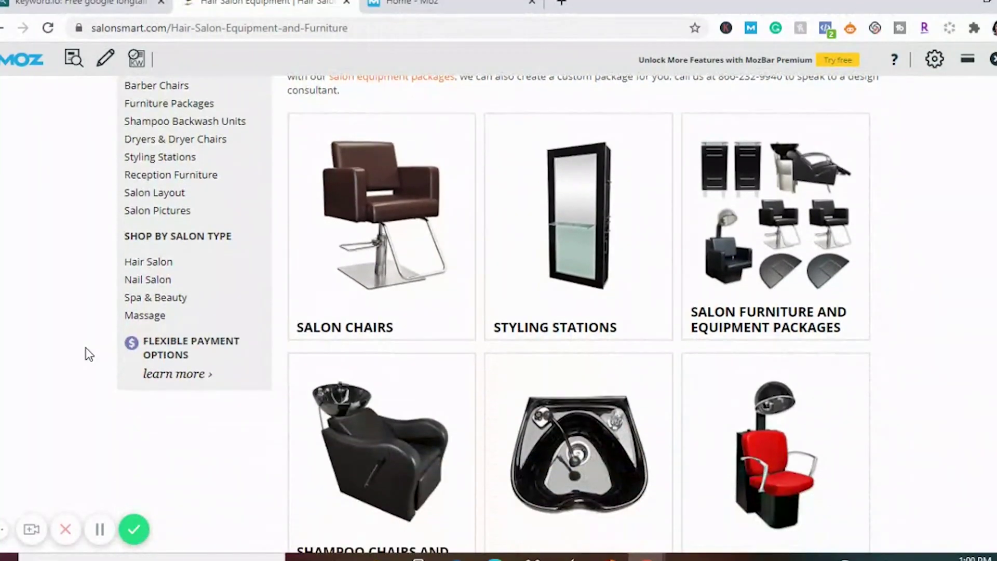
scroll(88, 355, down, 14)
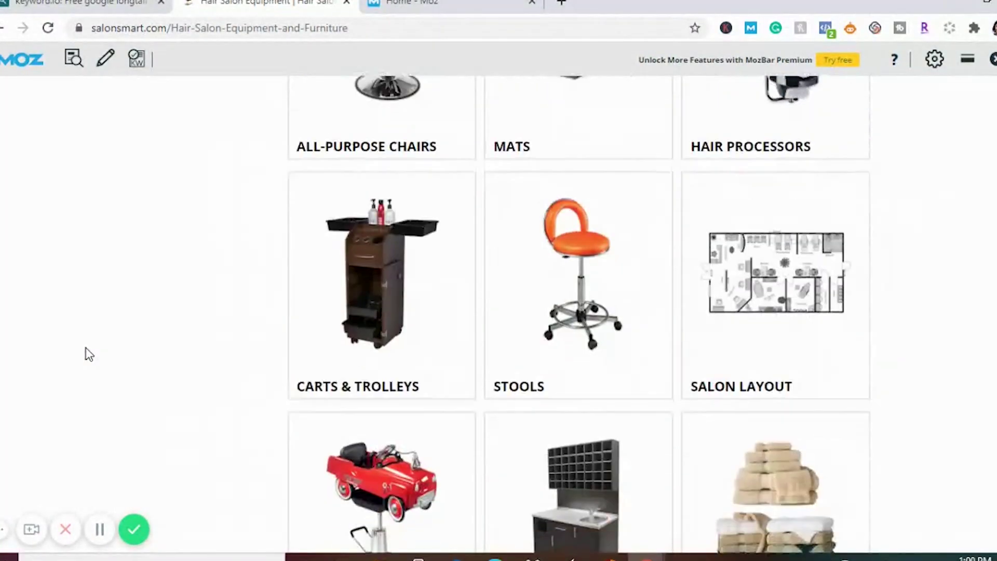
scroll(89, 355, down, 5)
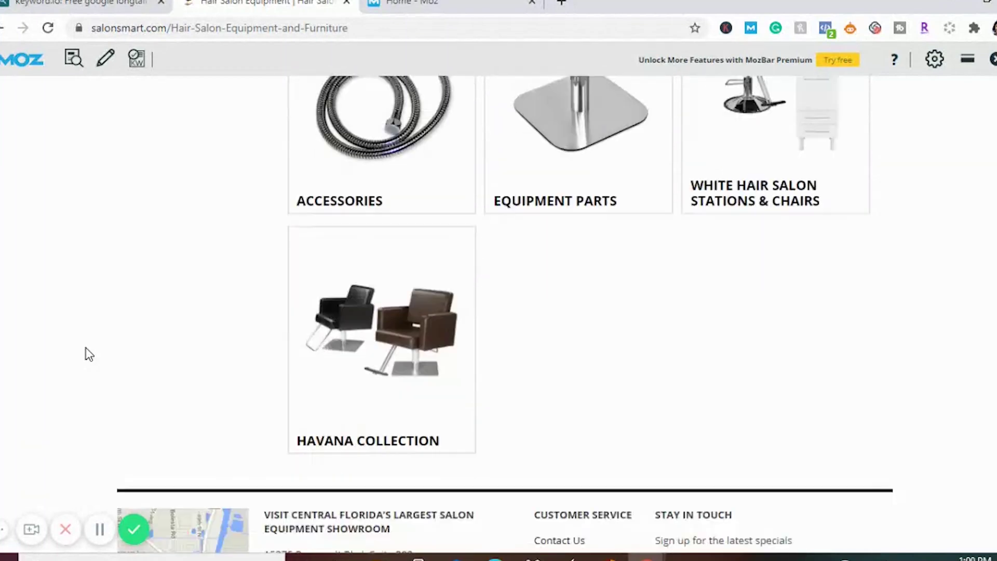
scroll(89, 355, up, 5)
scroll(88, 355, up, 16)
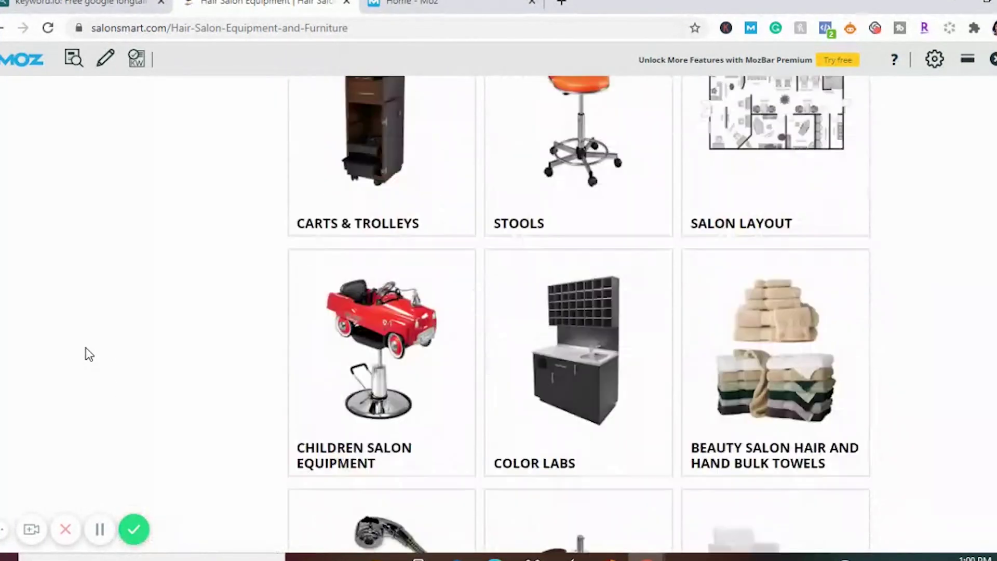
scroll(88, 355, up, 10)
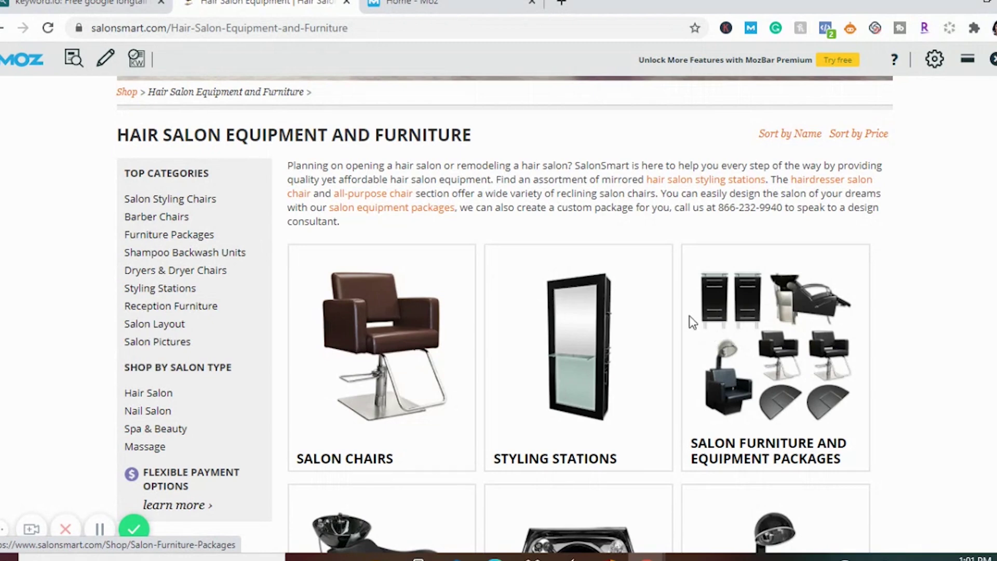
click(2, 32)
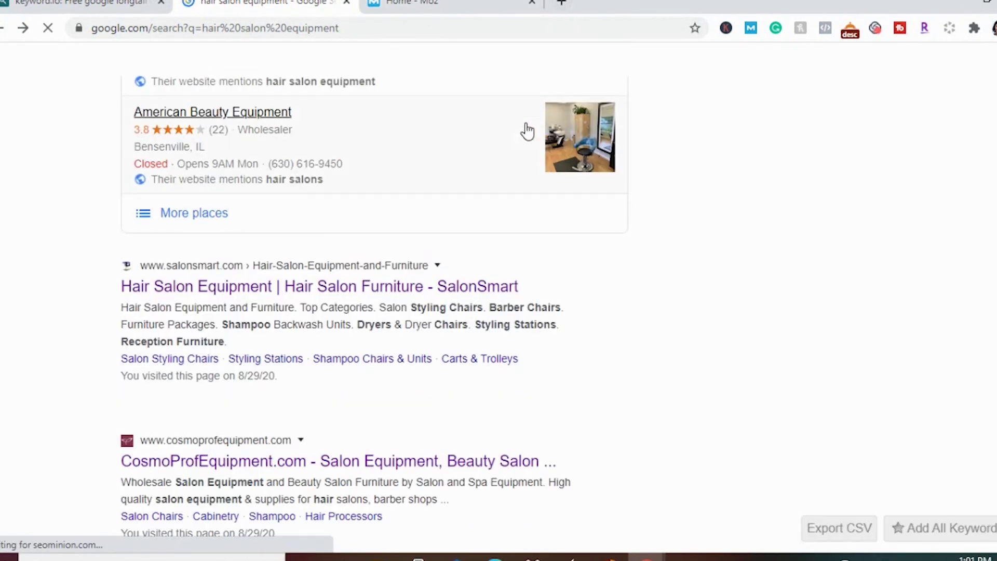
- Create a Google Sheets spreadsheet with Keyword, Volume and Keyword Difficulty headers, and record hair salon equipment with a volume of 2900
click(565, 4)
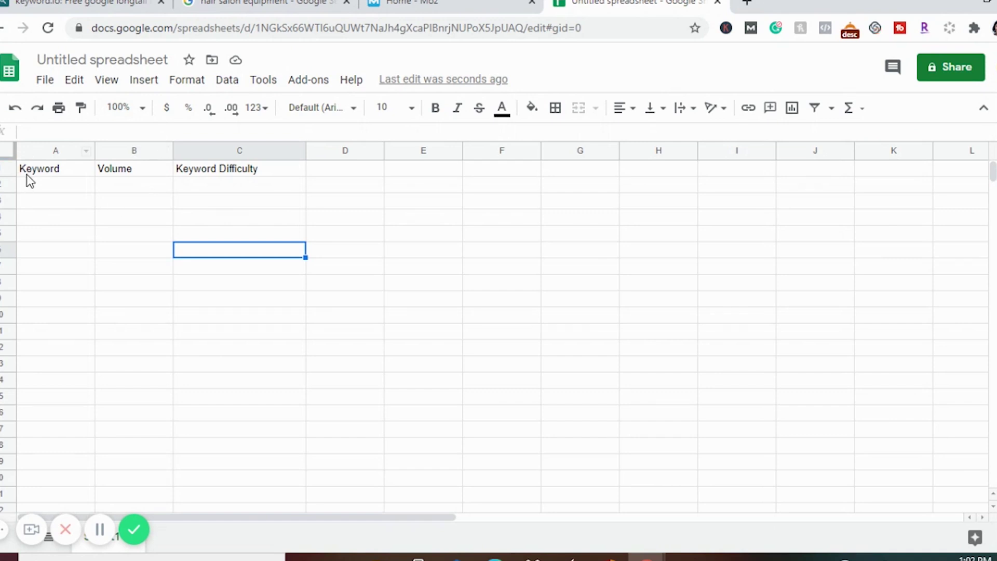
click(41, 187)
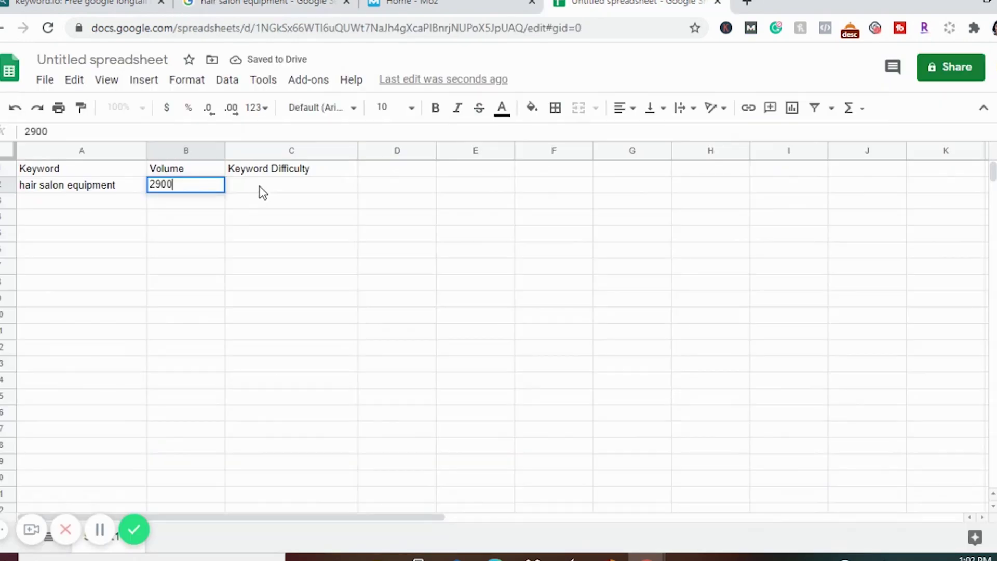
click(262, 188)
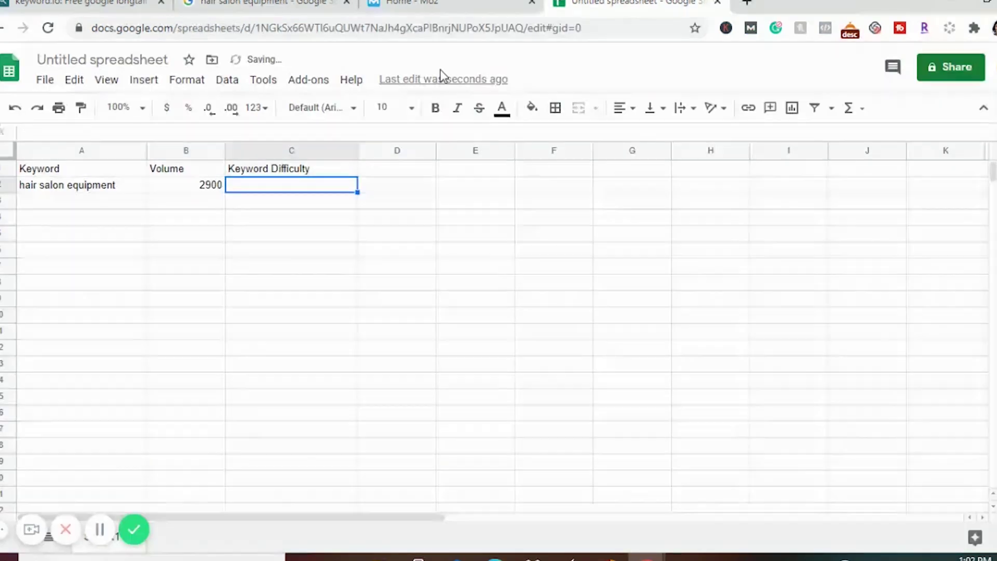
- Switch to Moz and open Keyword Explorer from its collection of free SEO tools
click(450, 3)
mouse_move(820, 99)
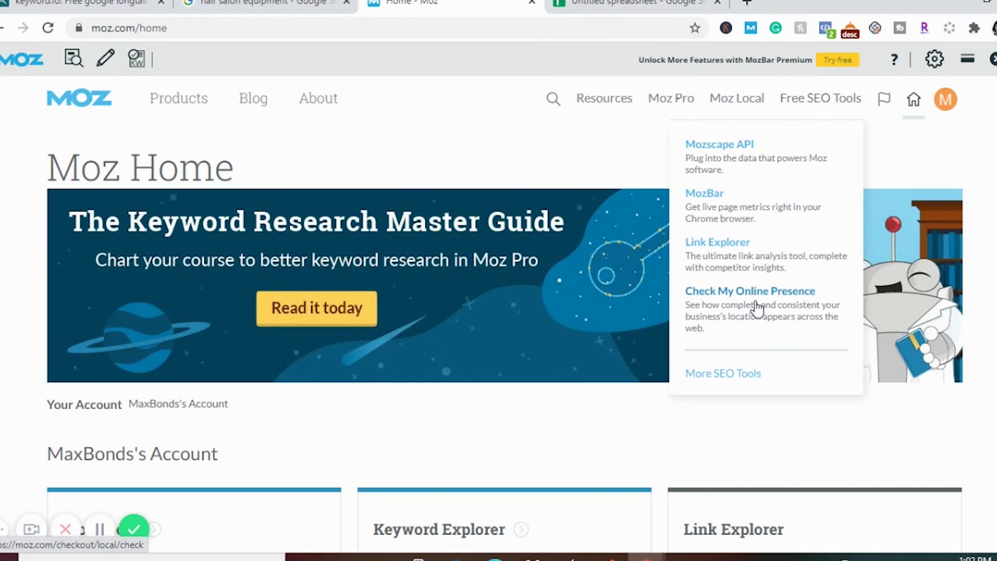
click(740, 375)
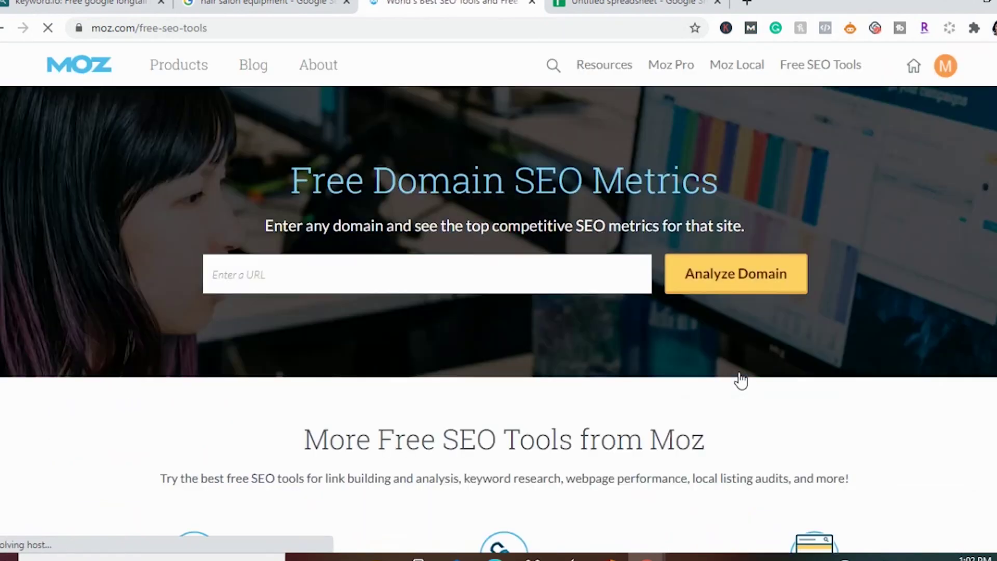
scroll(409, 524, down, 3)
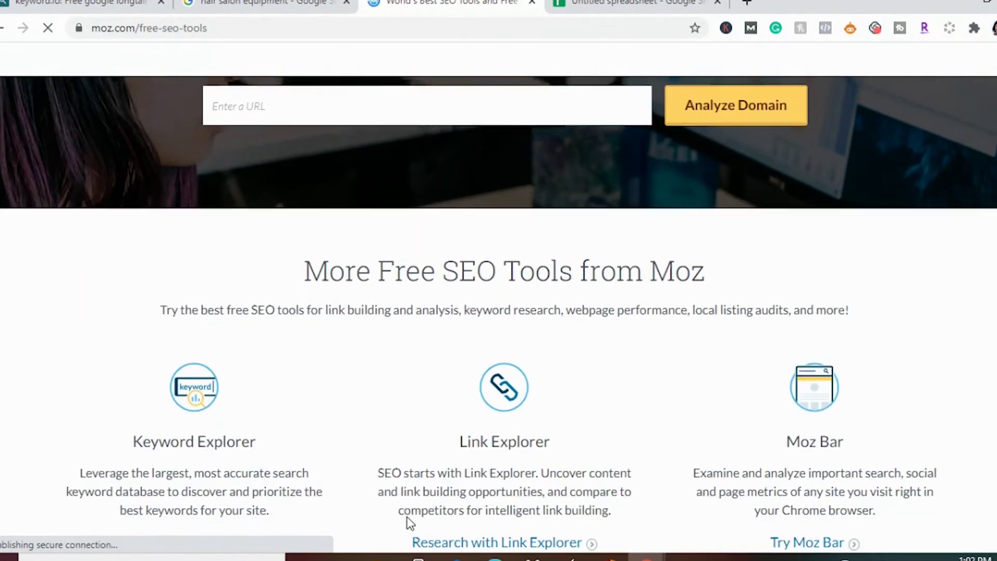
scroll(192, 395, down, 1)
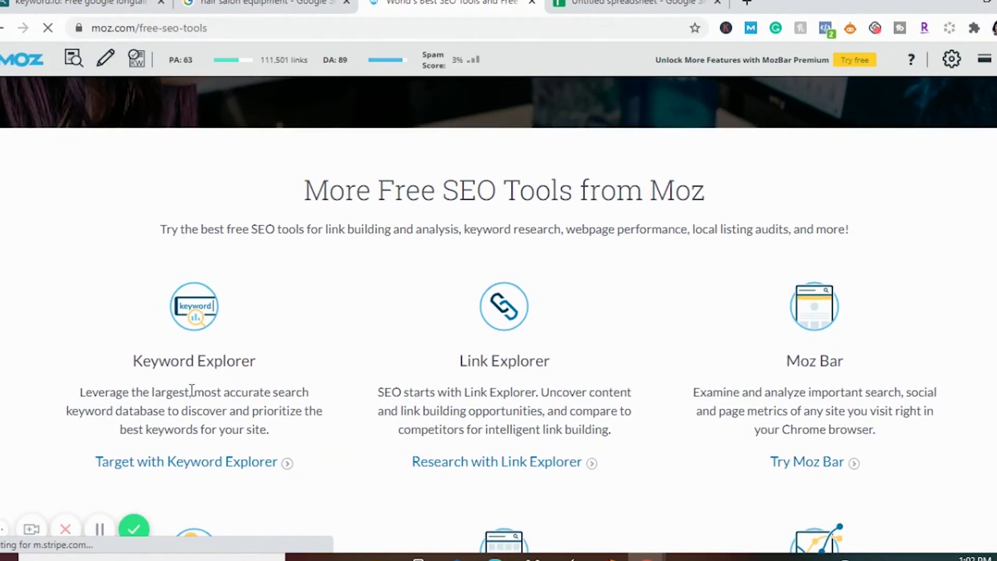
click(196, 462)
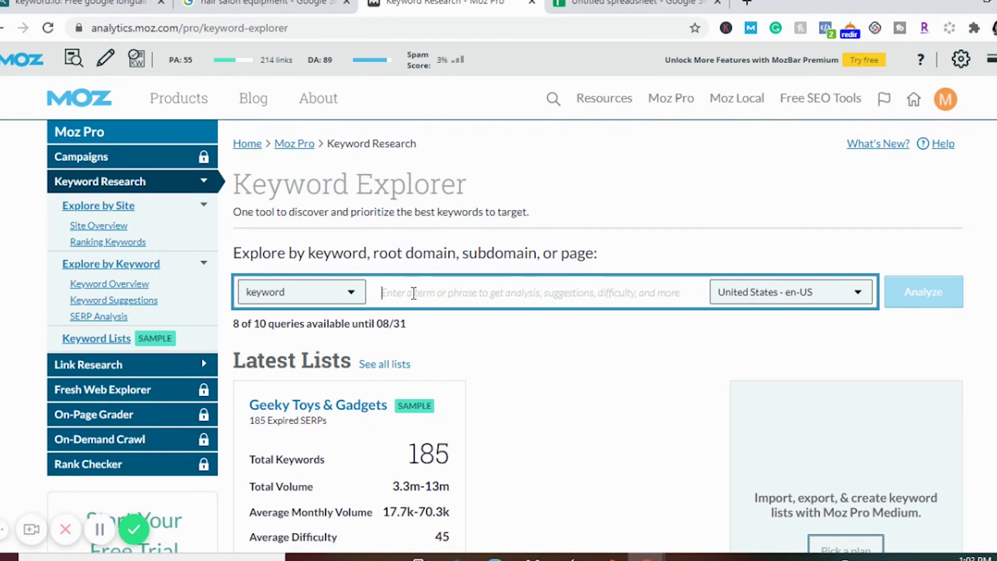
- Analyze the keyword "hair salon equipment" for United States - en-US and check its volume and difficulty metrics
click(414, 293)
text(hair salon equipment)
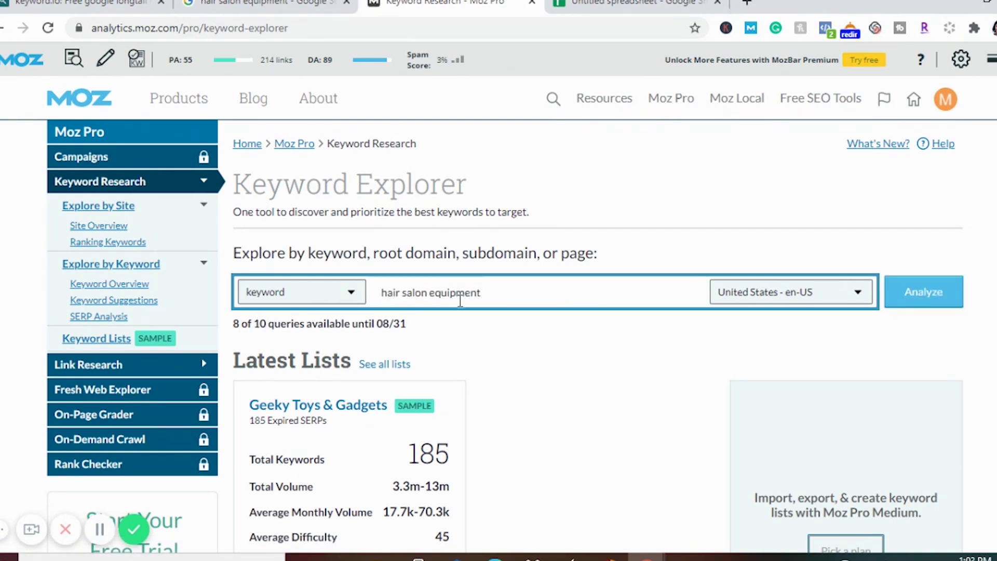
click(936, 299)
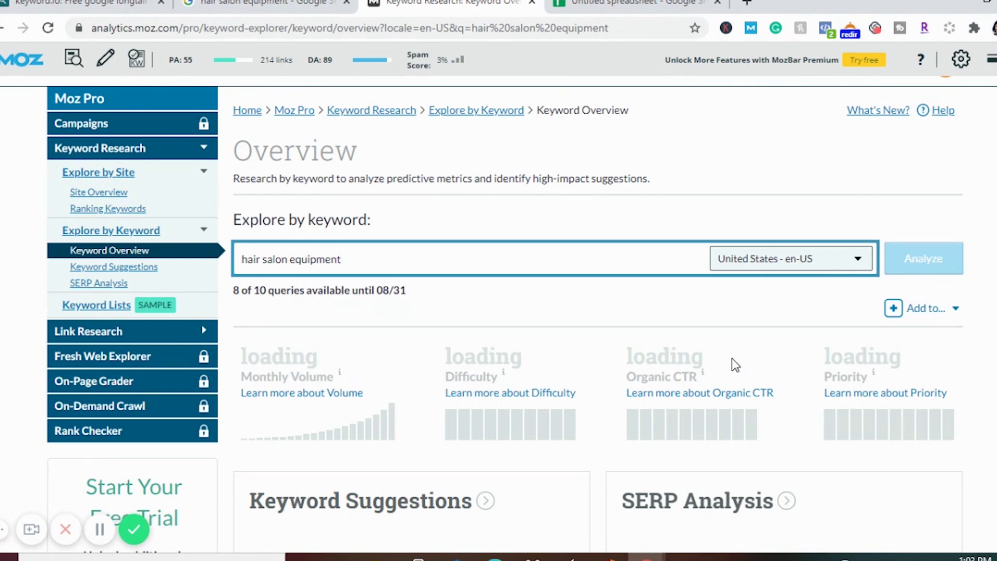
scroll(736, 365, down, 1)
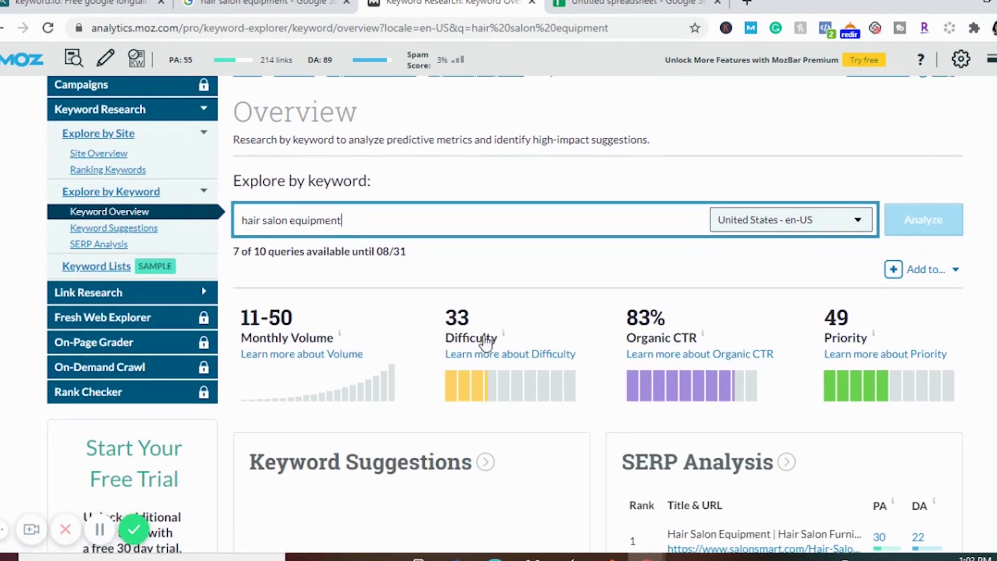
mouse_move(257, 336)
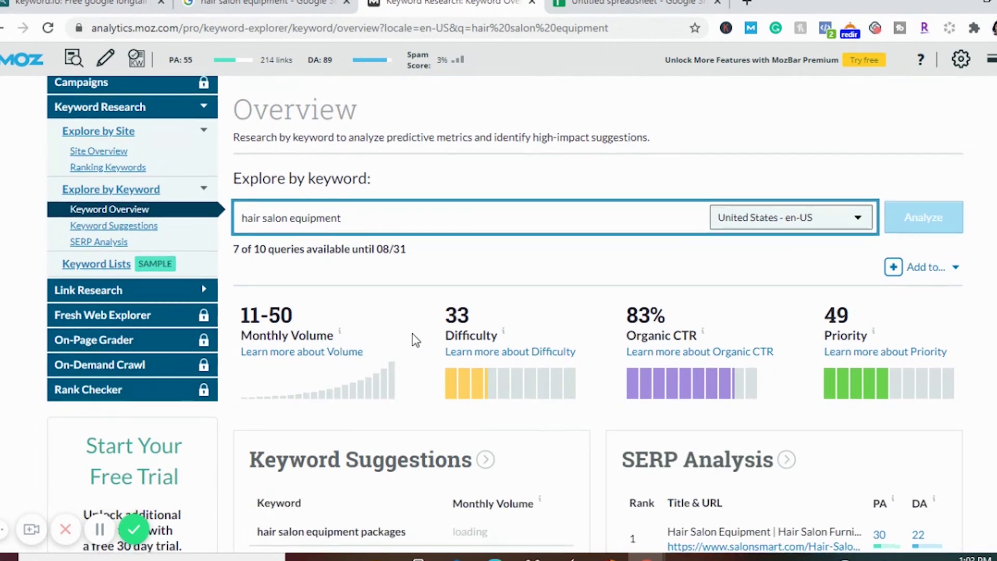
- Review Moz's keyword suggestions and SERP analysis, and record 33 as the keyword difficulty for hair salon equipment in the spreadsheet
scroll(416, 341, down, 2)
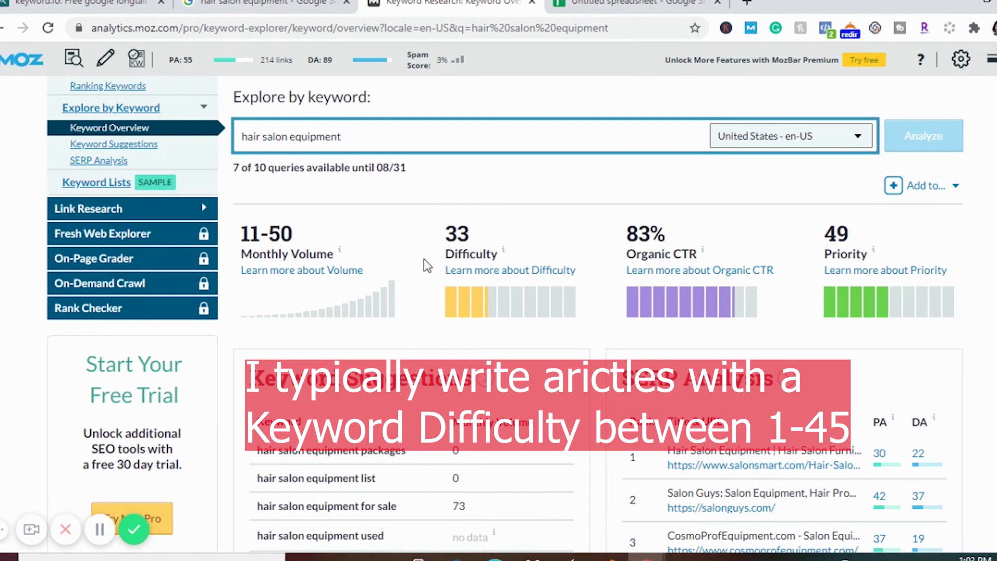
scroll(572, 252, down, 2)
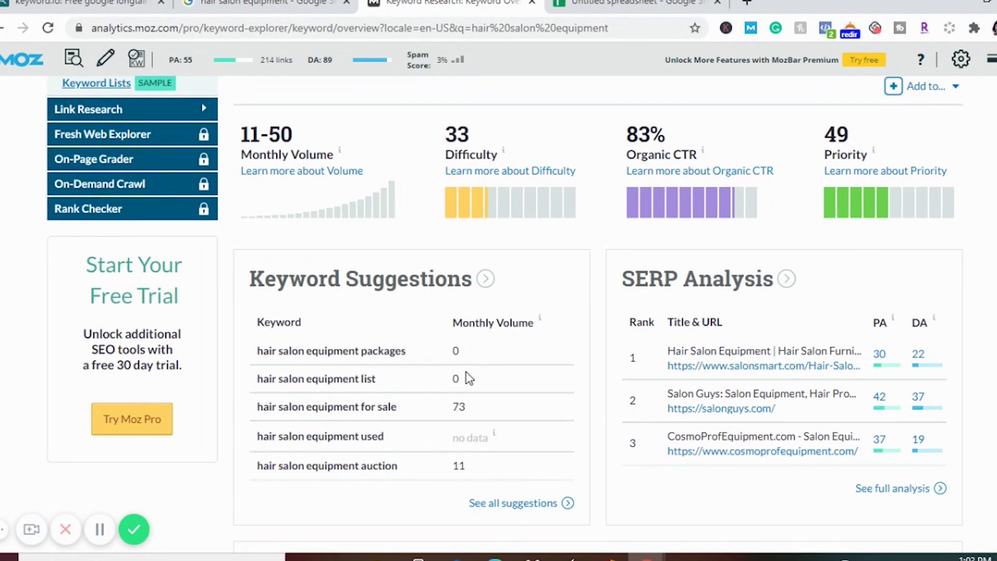
mouse_move(454, 446)
scroll(624, 451, down, 1)
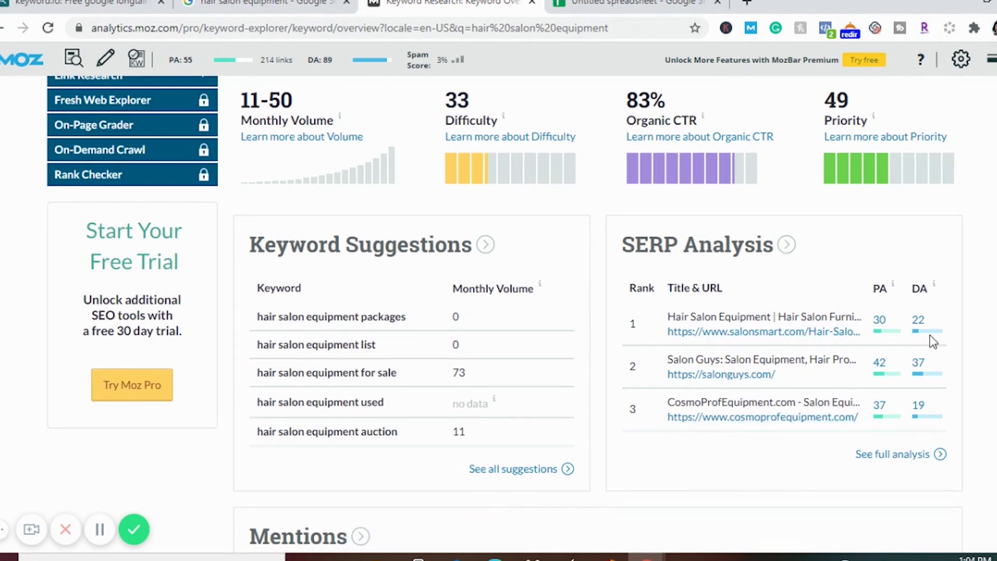
mouse_move(888, 299)
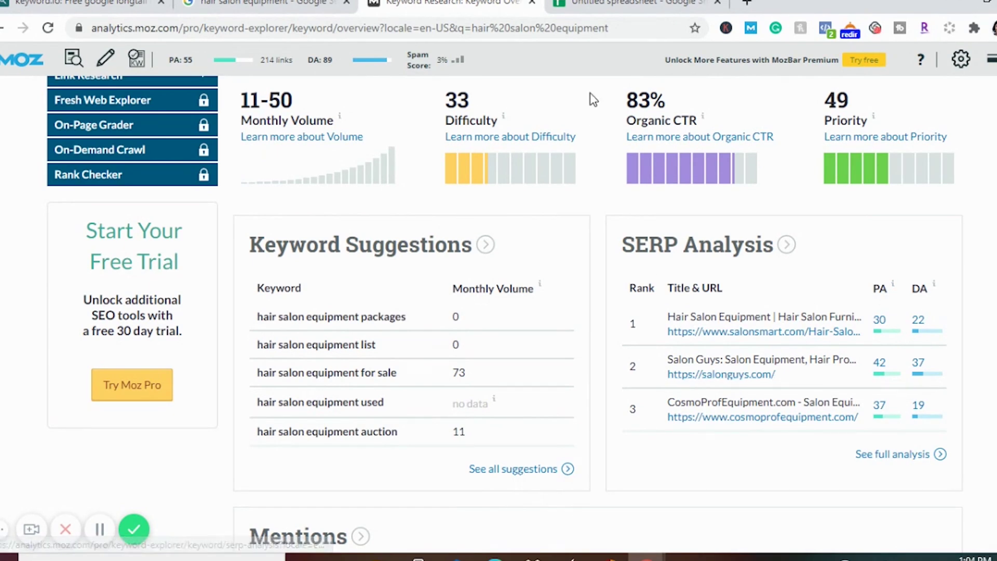
click(633, 7)
text(33)
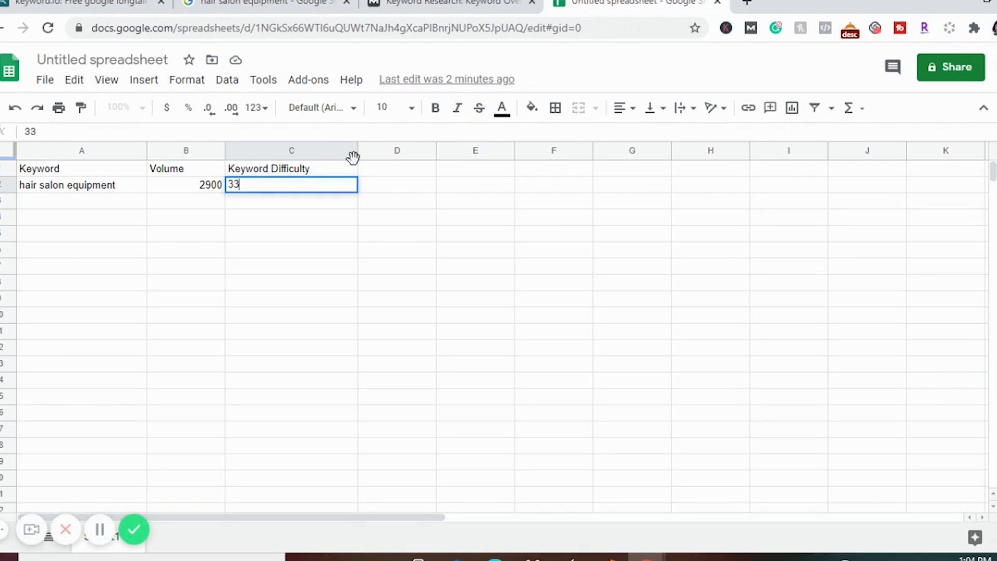
- Open kwfinder.com in a new browser tab
click(747, 4)
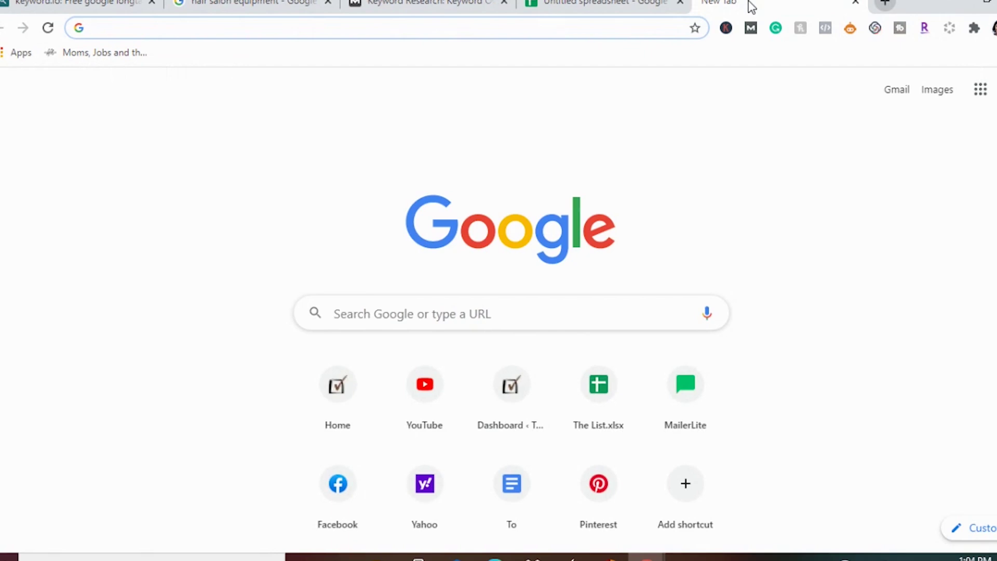
text(kwfinder.com)
key(Return)
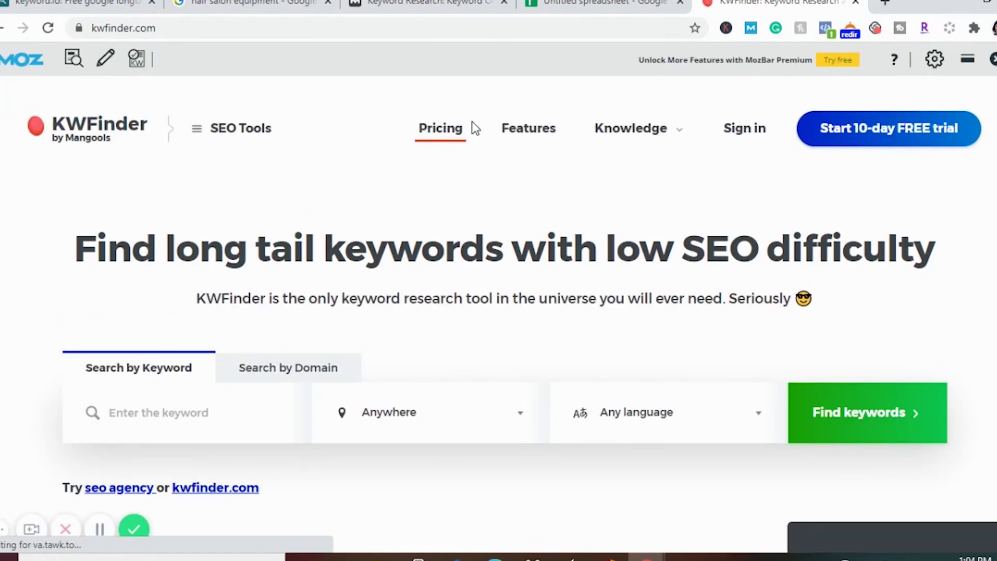
- Sign in to KWFinder and find keywords for "hair salon equipment" with location Anywhere and Any Language
scroll(474, 130, down, 2)
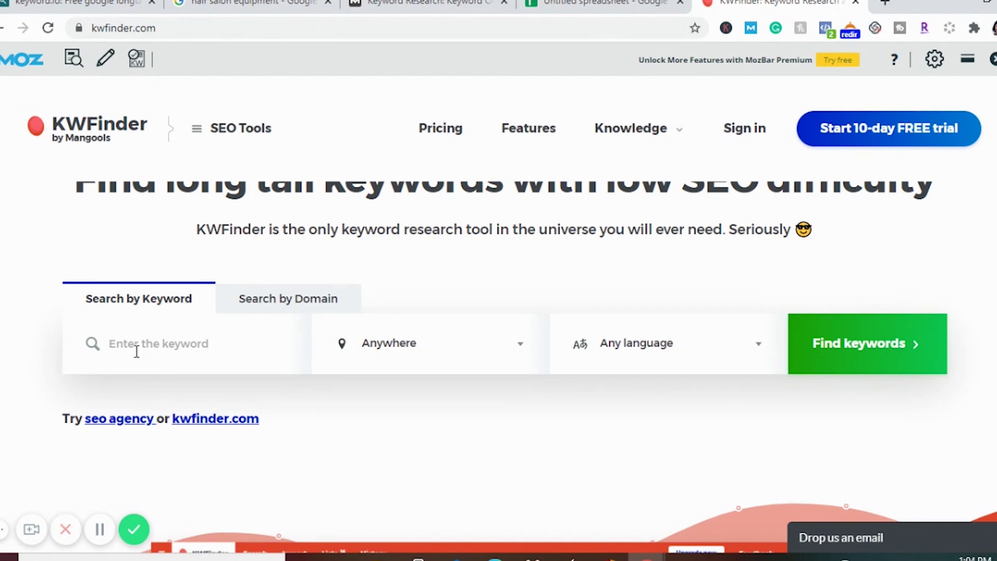
click(745, 132)
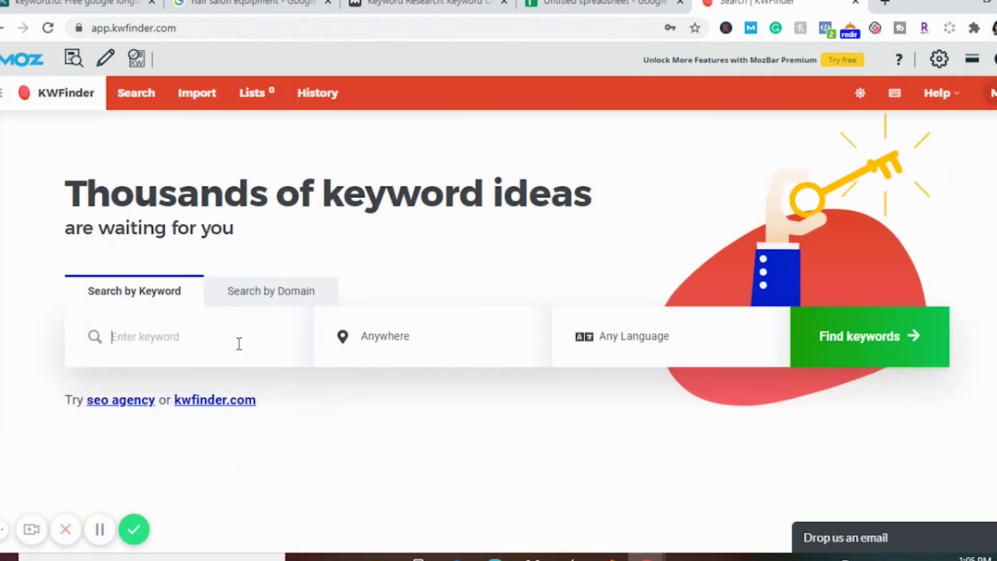
text(hair salon equipment)
click(873, 348)
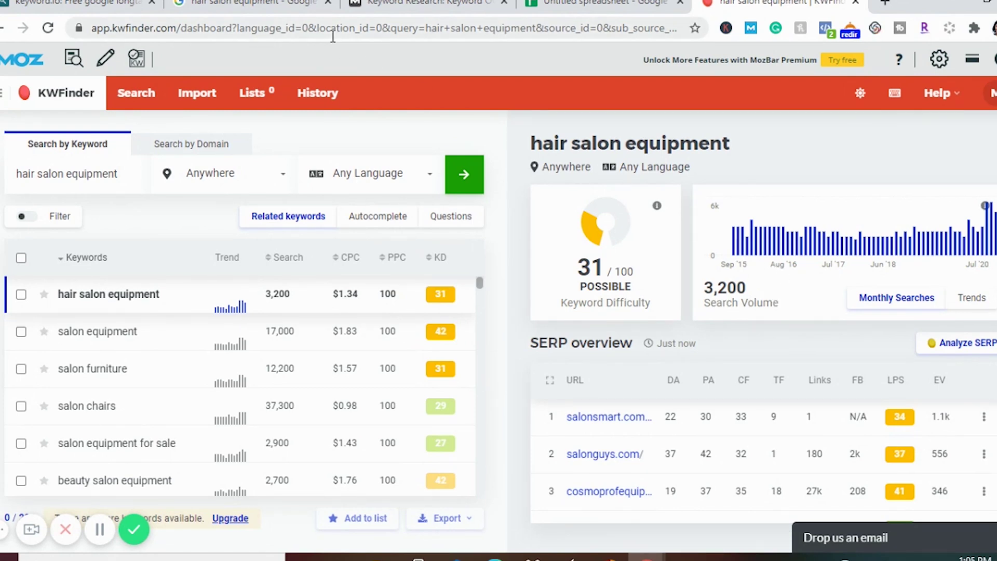
- Compare KWFinder's difficulty and search volume for hair salon equipment with the Moz metrics and the spreadsheet entries
click(416, 4)
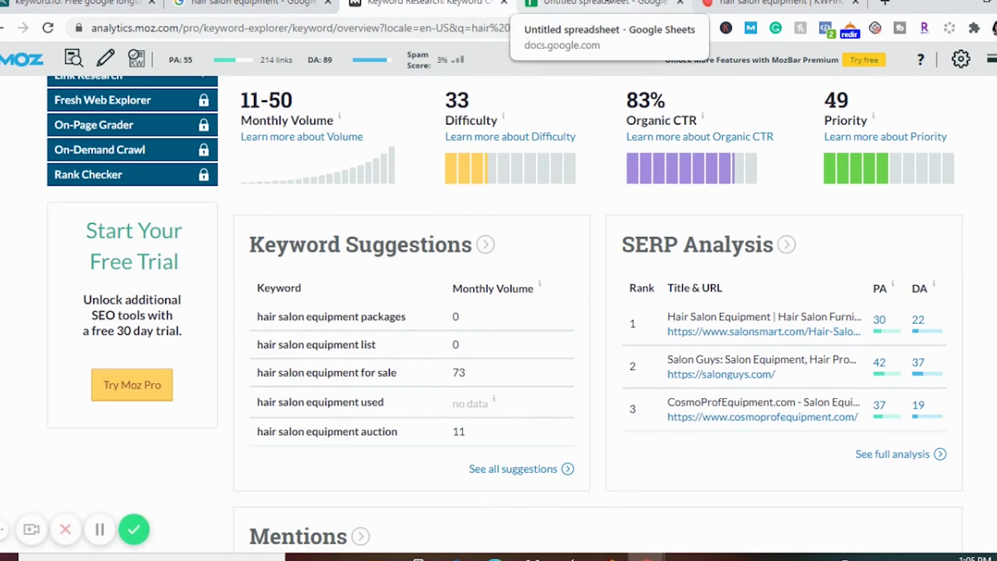
click(602, 3)
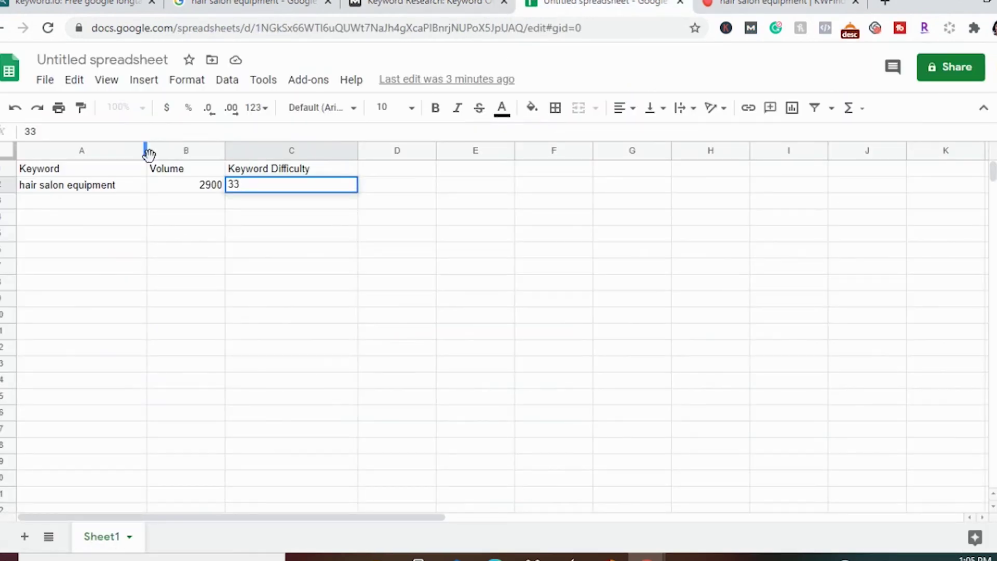
click(770, 3)
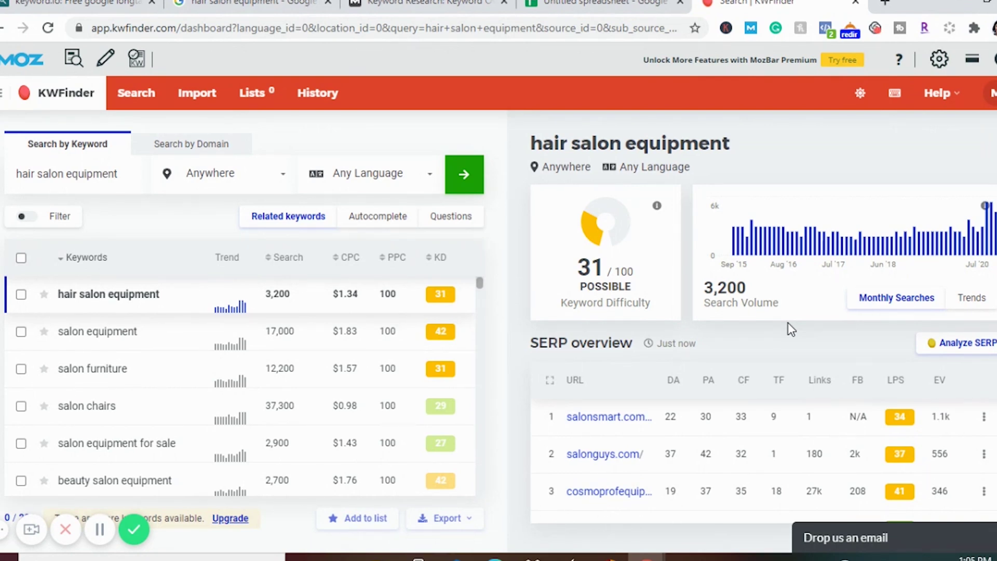
scroll(787, 322, down, 1)
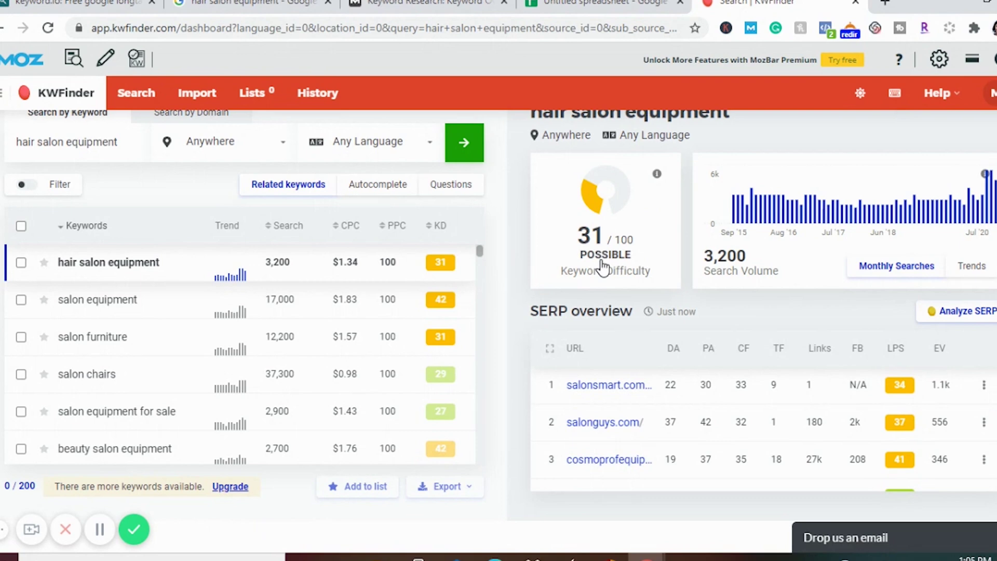
click(607, 4)
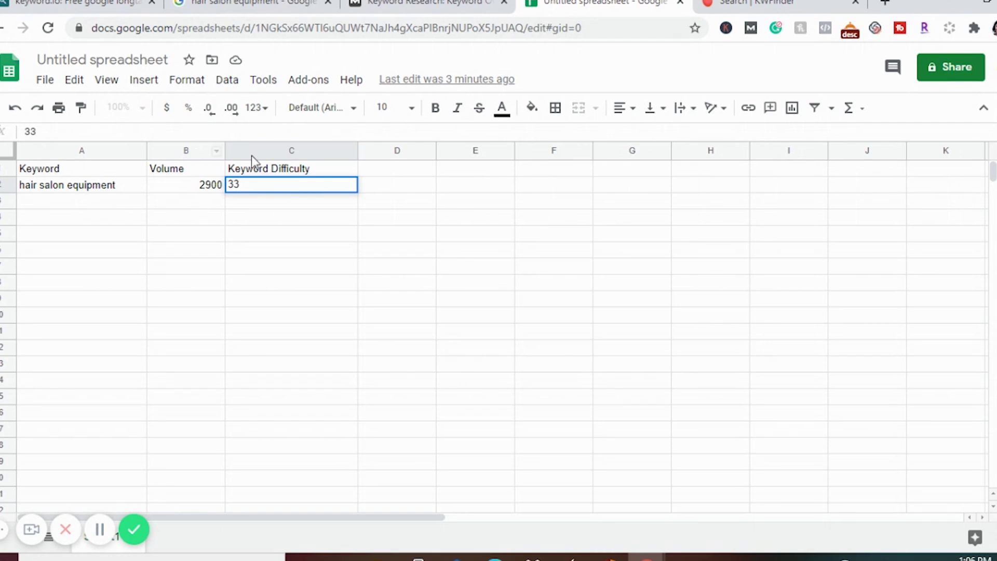
click(743, 4)
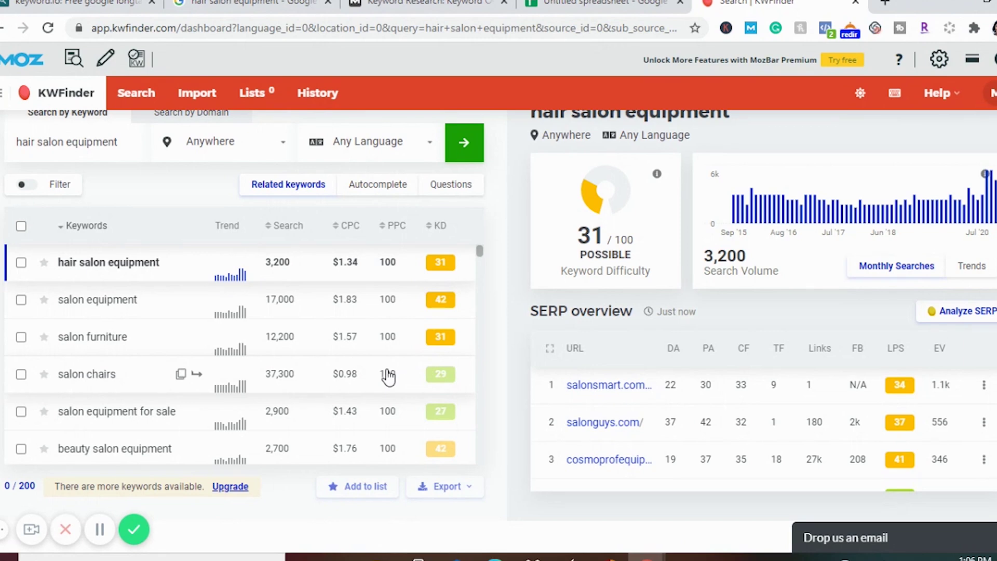
mouse_move(447, 232)
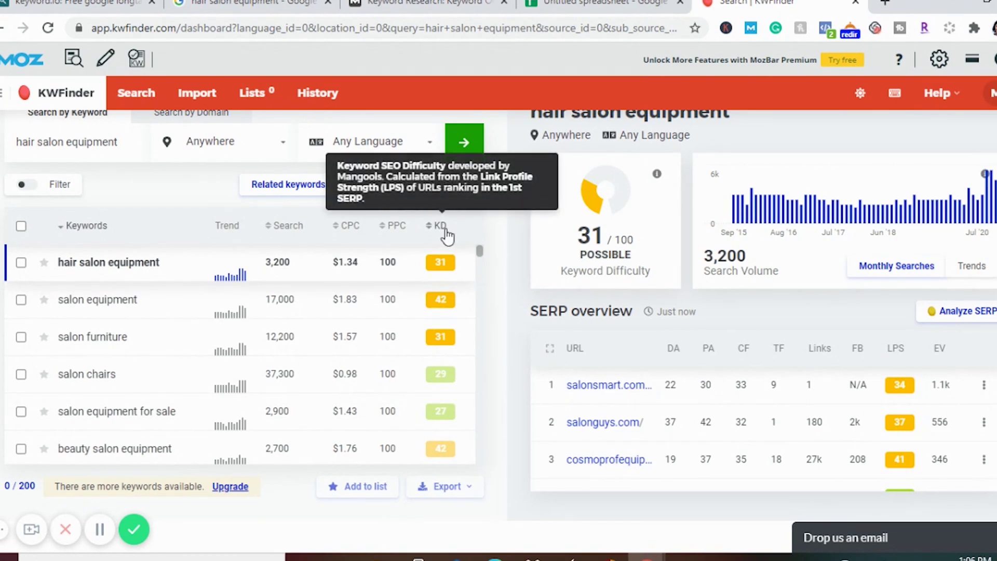
- Sort KWFinder's related keywords by keyword difficulty, highest first, and examine the search volumes of the lower-difficulty terms
click(445, 231)
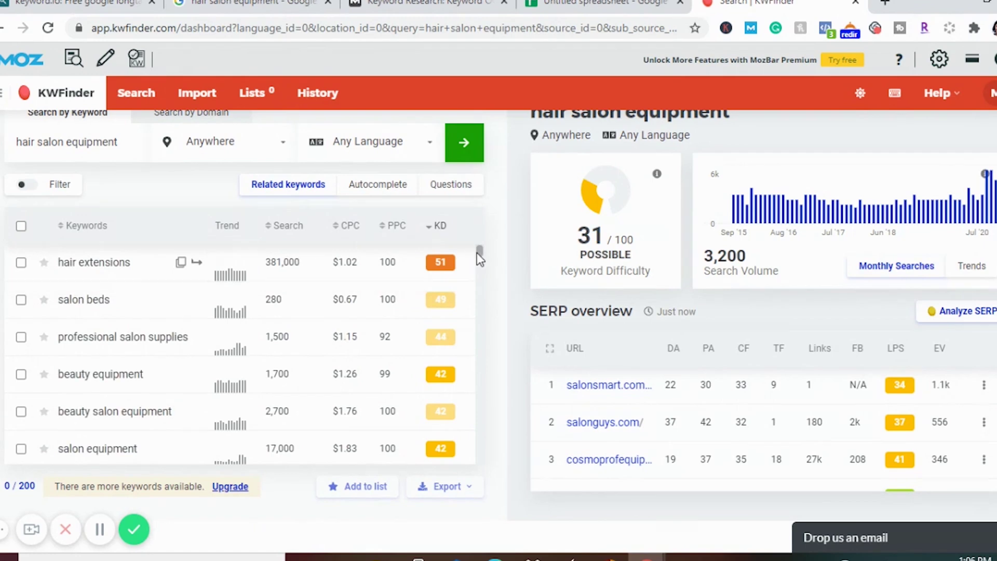
drag(481, 247, 484, 354)
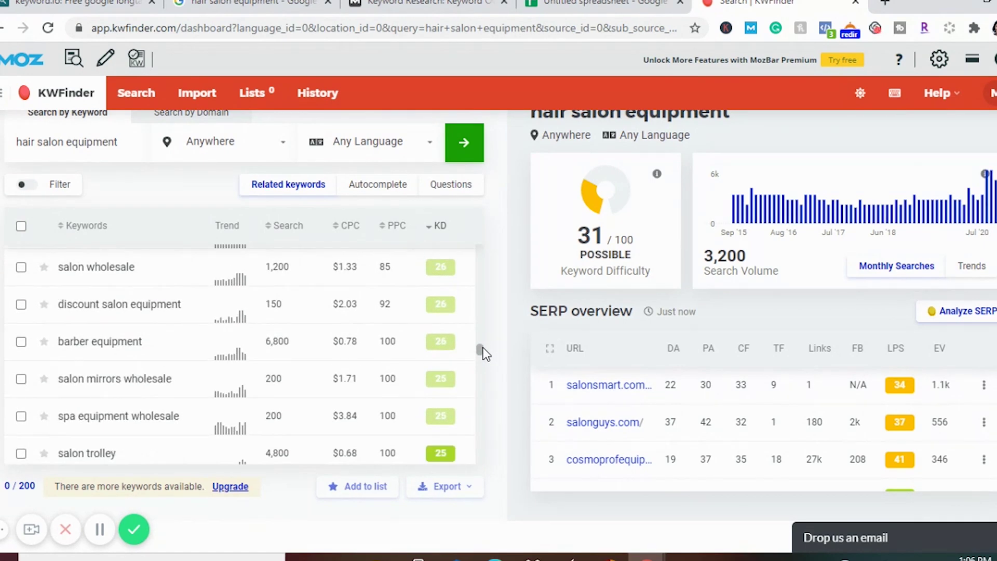
scroll(329, 405, down, 2)
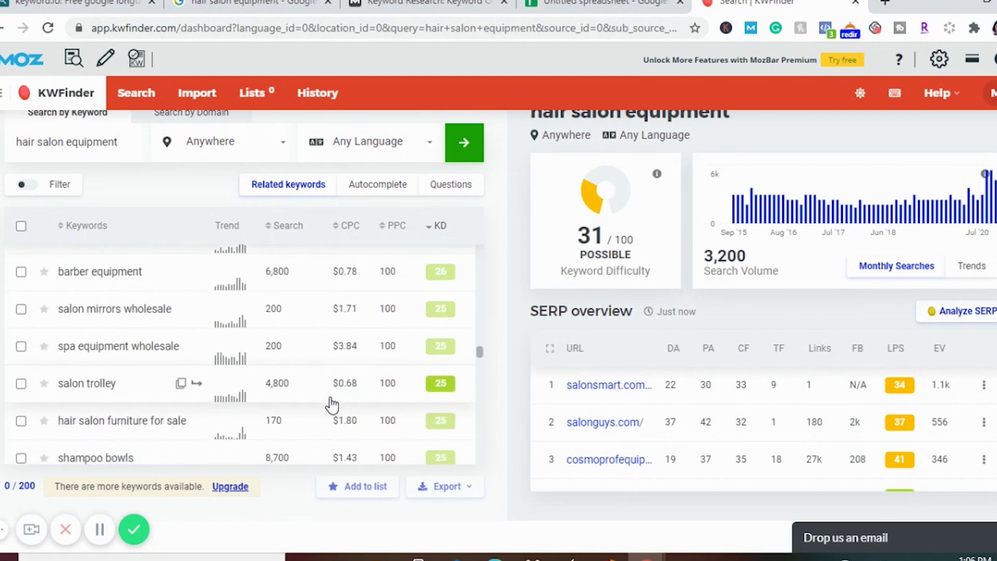
scroll(306, 369, down, 3)
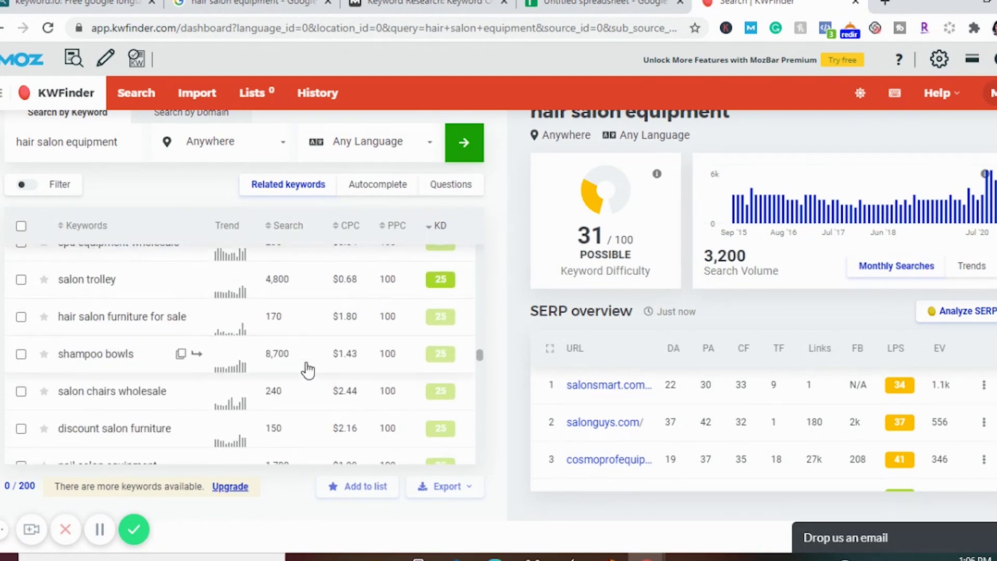
drag(480, 357, 482, 371)
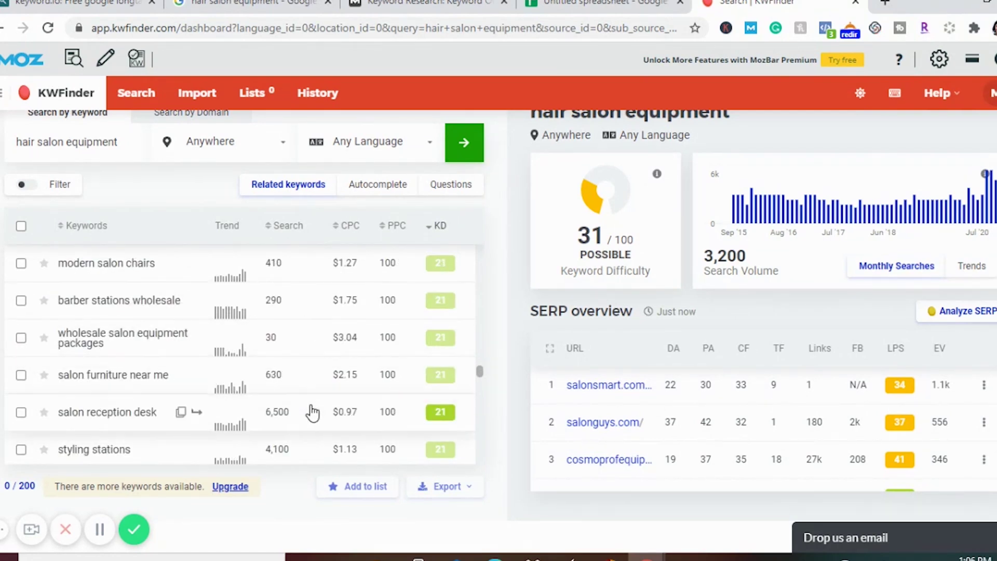
scroll(312, 412, down, 2)
scroll(312, 413, down, 4)
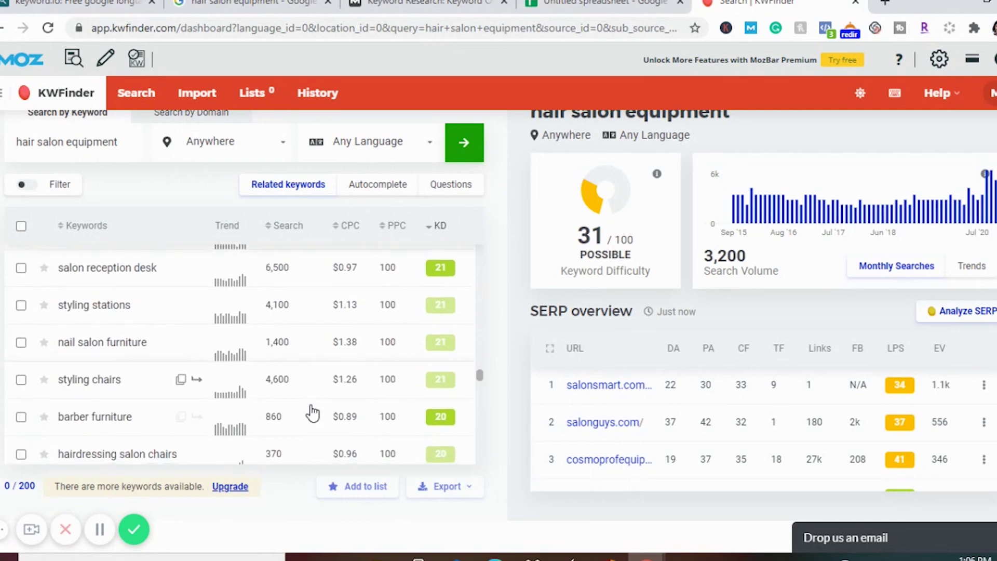
scroll(312, 413, down, 1)
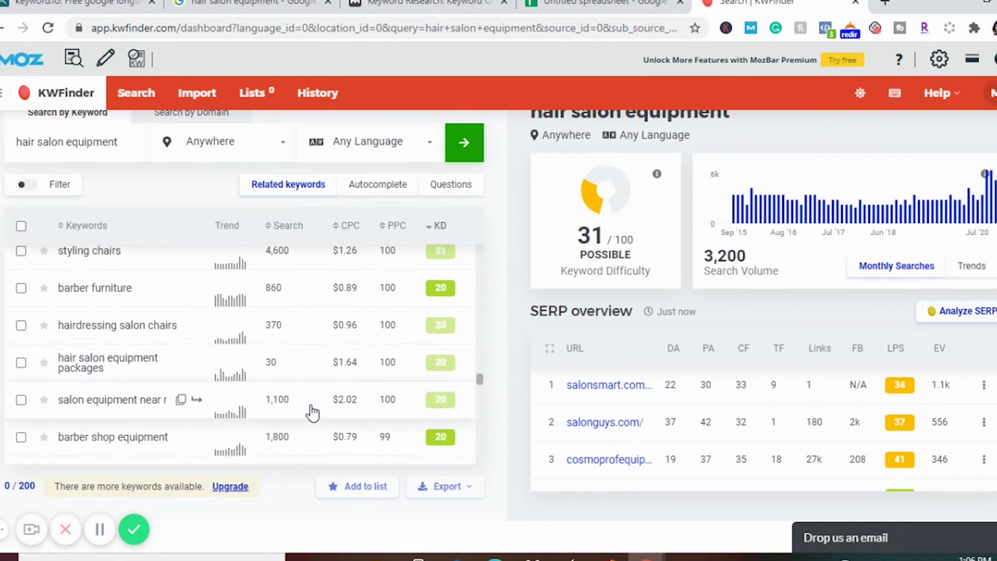
scroll(313, 411, down, 3)
drag(479, 383, 485, 244)
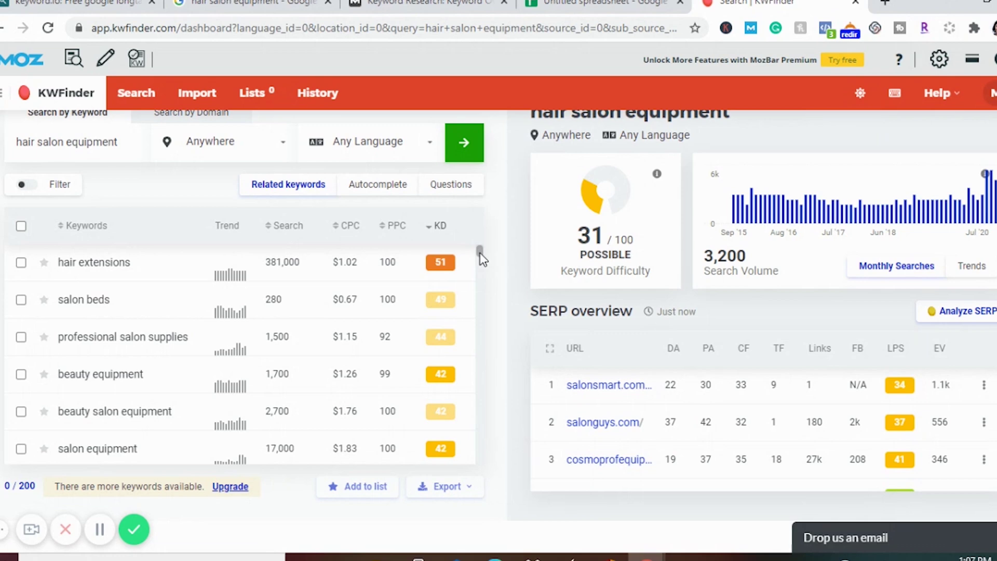
- Copy "barber shop equipment" from KWFinder's related keywords into the next spreadsheet row, with volume 1800 and keyword difficulty 20
drag(480, 252, 490, 354)
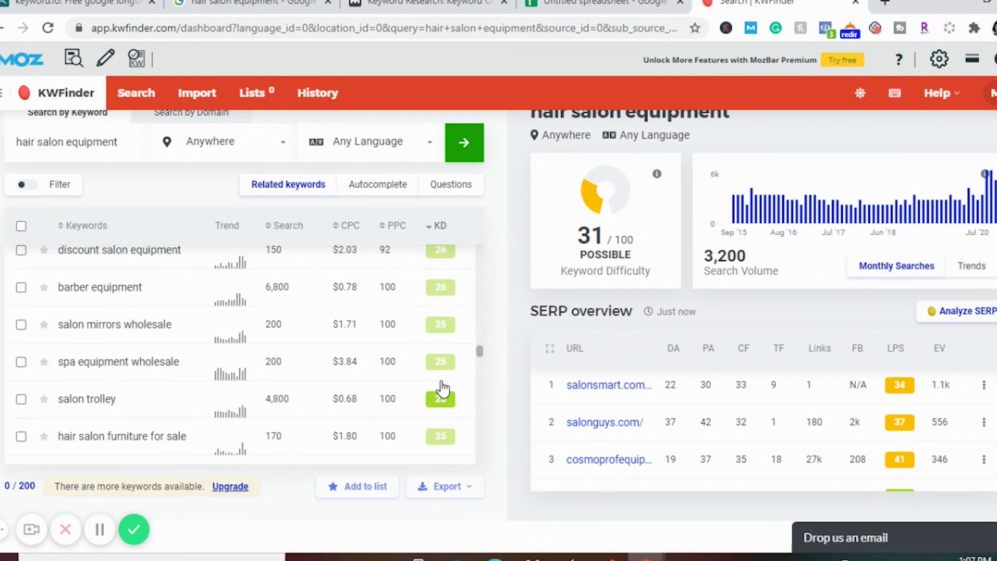
scroll(256, 438, down, 10)
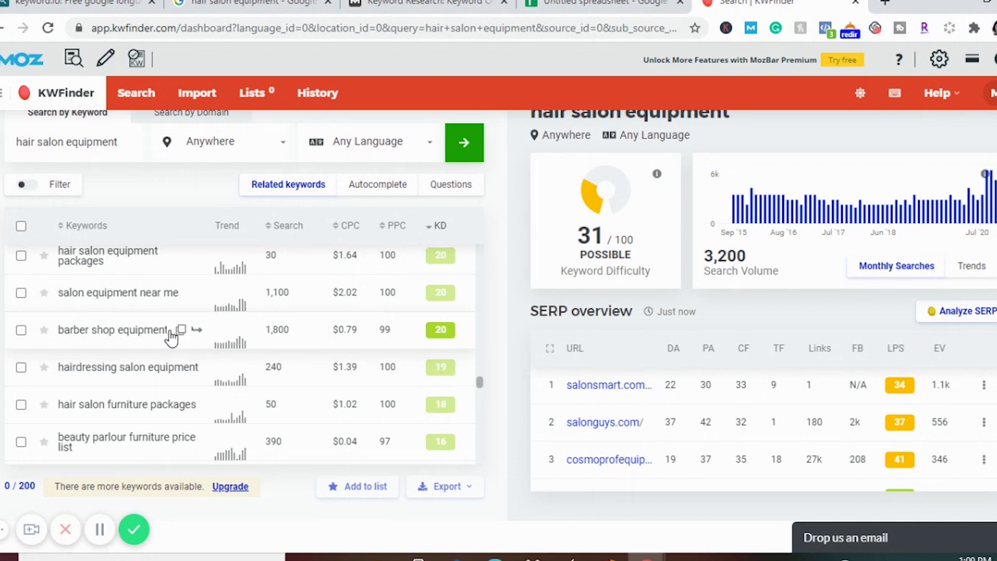
drag(169, 336, 52, 341)
key(ctrl+c)
key(ctrl+shift+Tab)
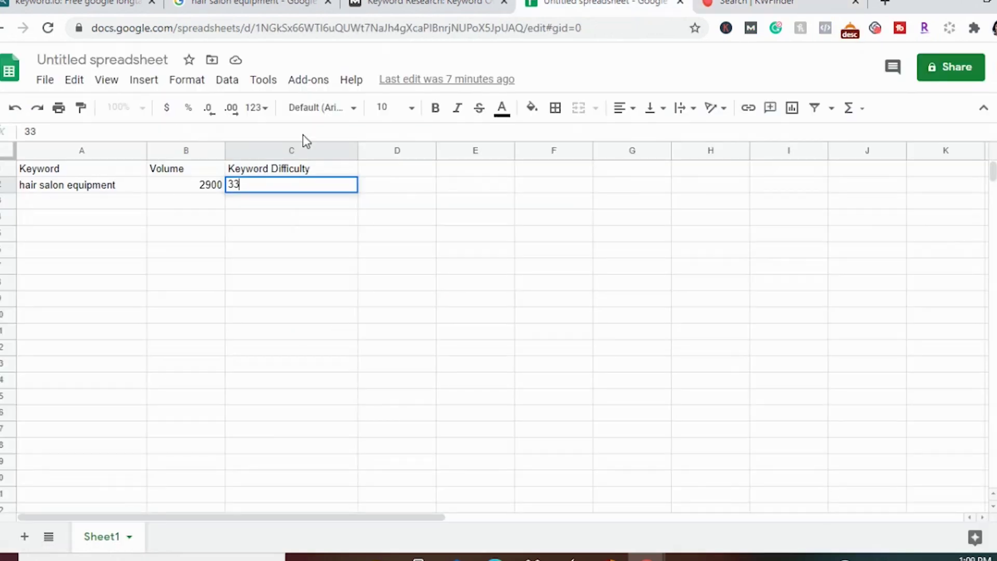
click(133, 200)
key(ctrl+v)
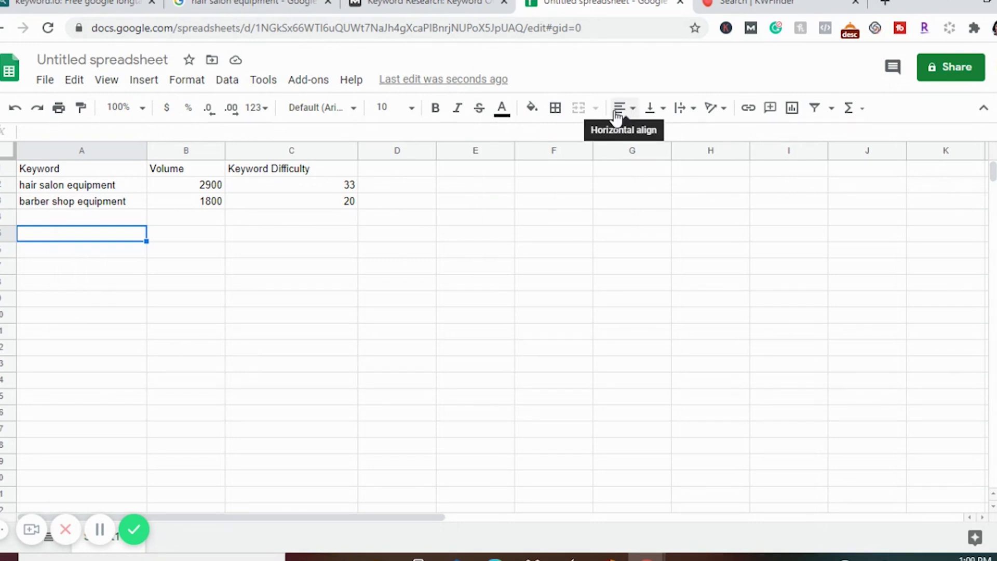
- Search Google for "small business marketing ideas" in a new browser tab
click(886, 4)
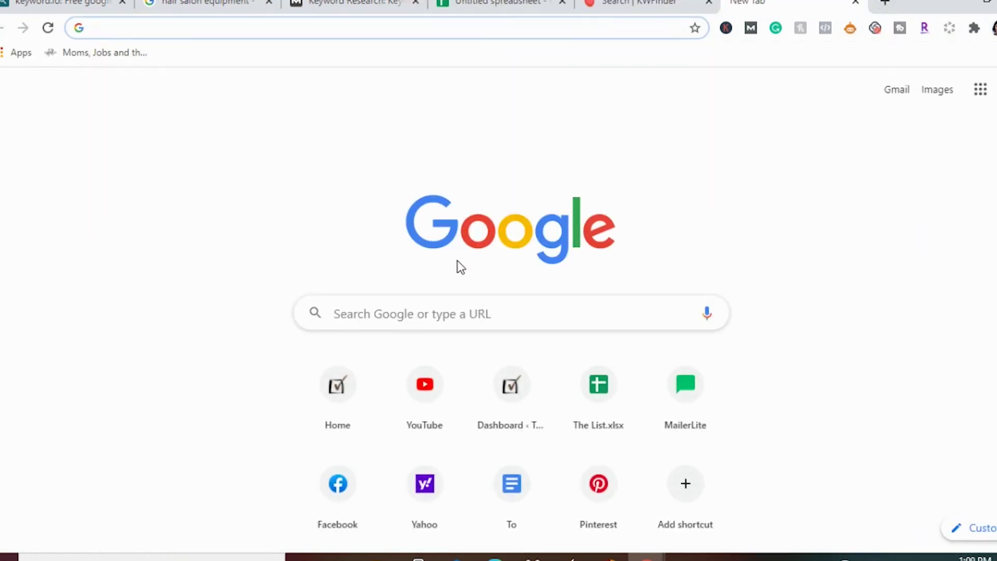
click(444, 302)
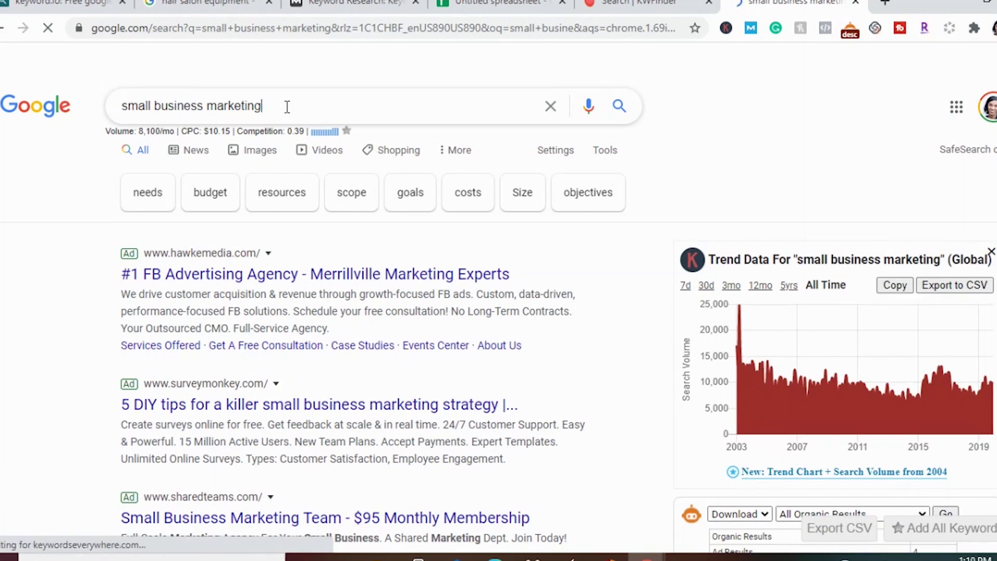
text(ideas)
key(Return)
- Examine the page authority, domain authority, link counts and traffic of the organic results for small business marketing ideas
scroll(85, 229, down, 10)
scroll(84, 229, down, 3)
scroll(361, 201, up, 3)
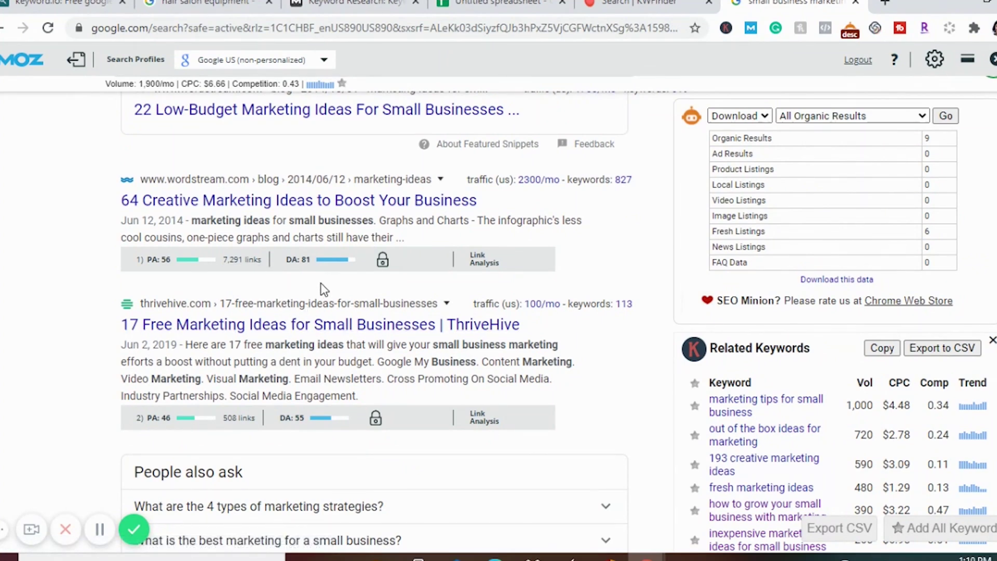
scroll(322, 289, down, 2)
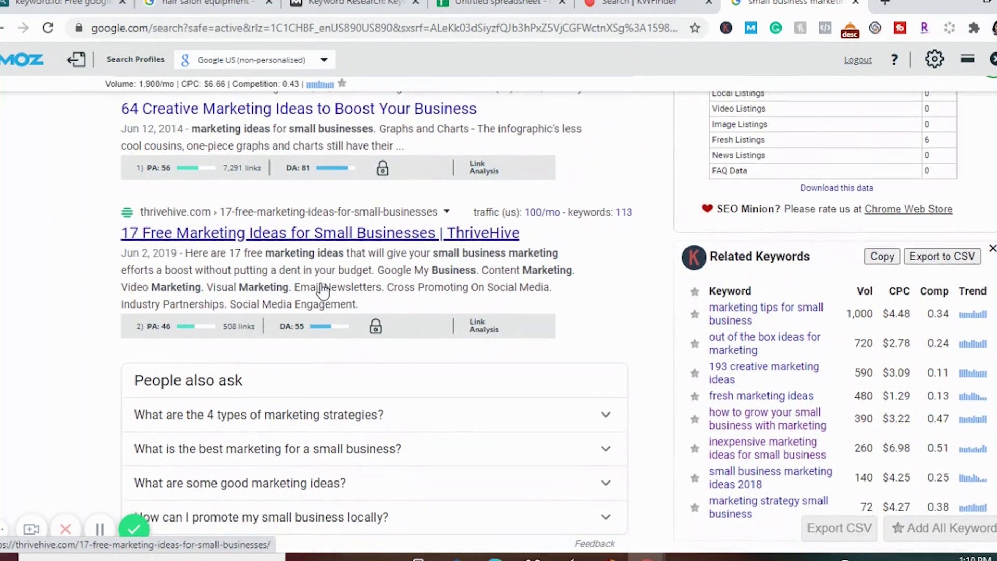
scroll(323, 288, down, 1)
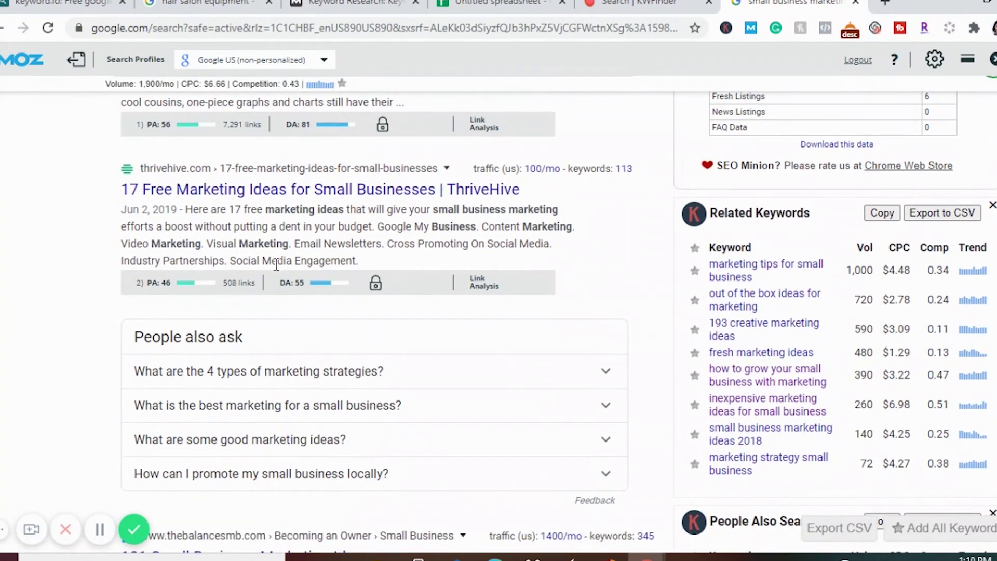
scroll(294, 214, down, 1)
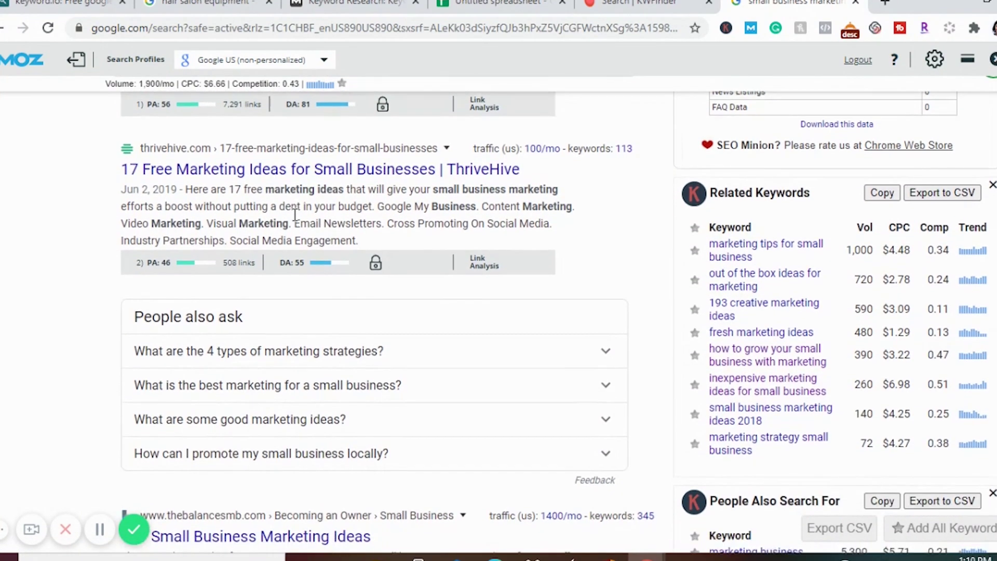
scroll(294, 214, down, 7)
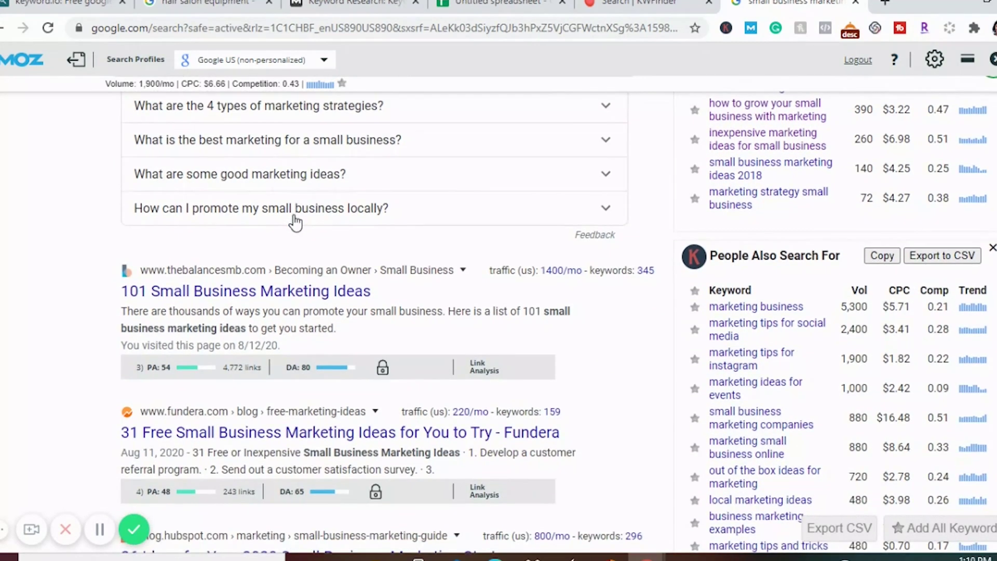
scroll(294, 214, down, 3)
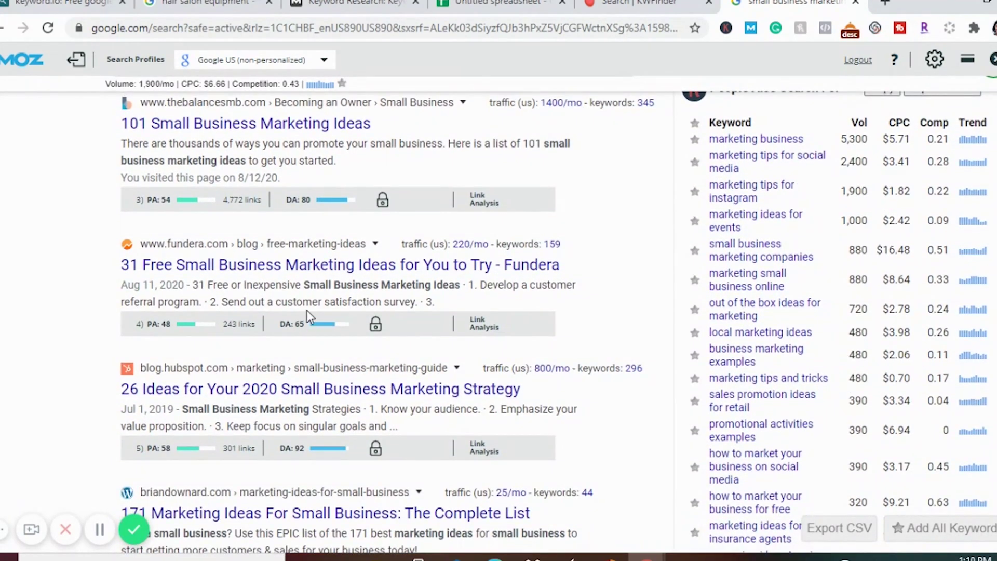
scroll(308, 358, down, 3)
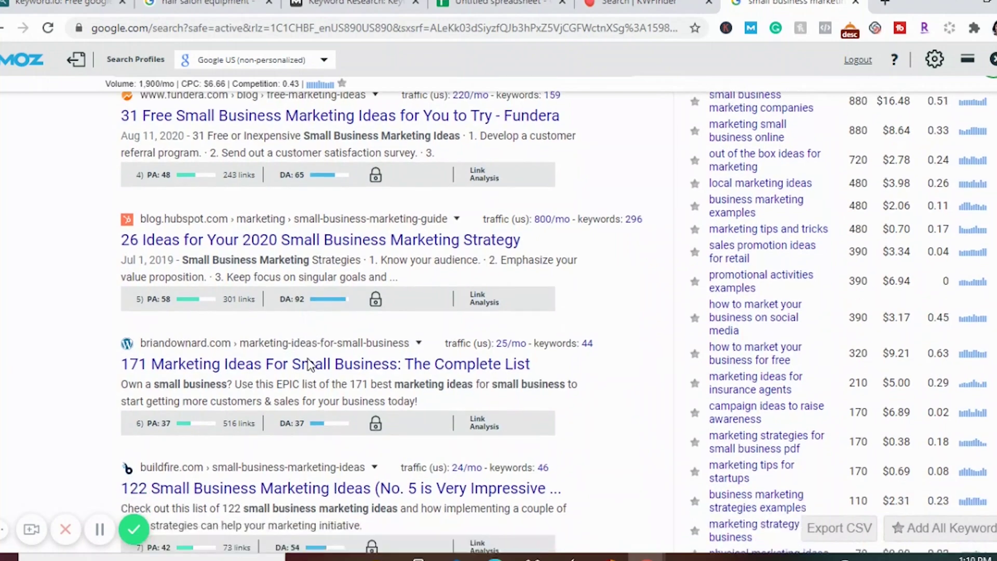
scroll(309, 359, down, 3)
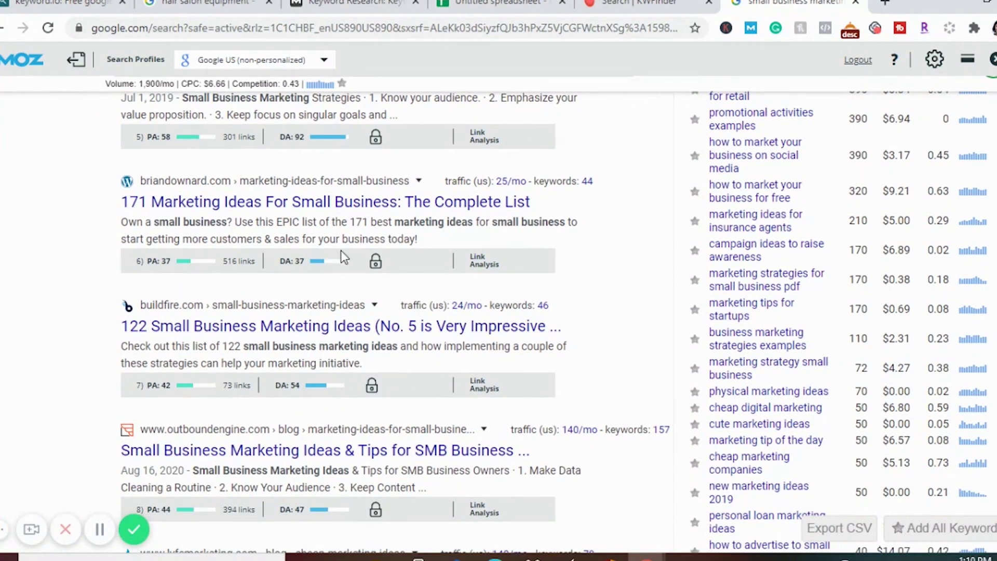
scroll(323, 372, down, 3)
scroll(323, 372, up, 15)
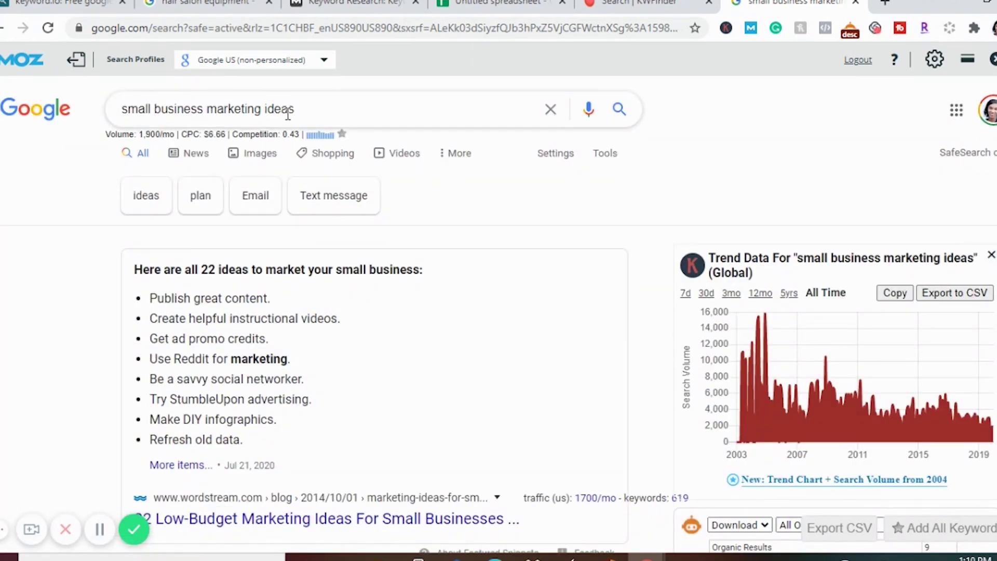
- Compare the wording of the search query with the featured snippet and the titles of the top organic results
drag(304, 113, 109, 107)
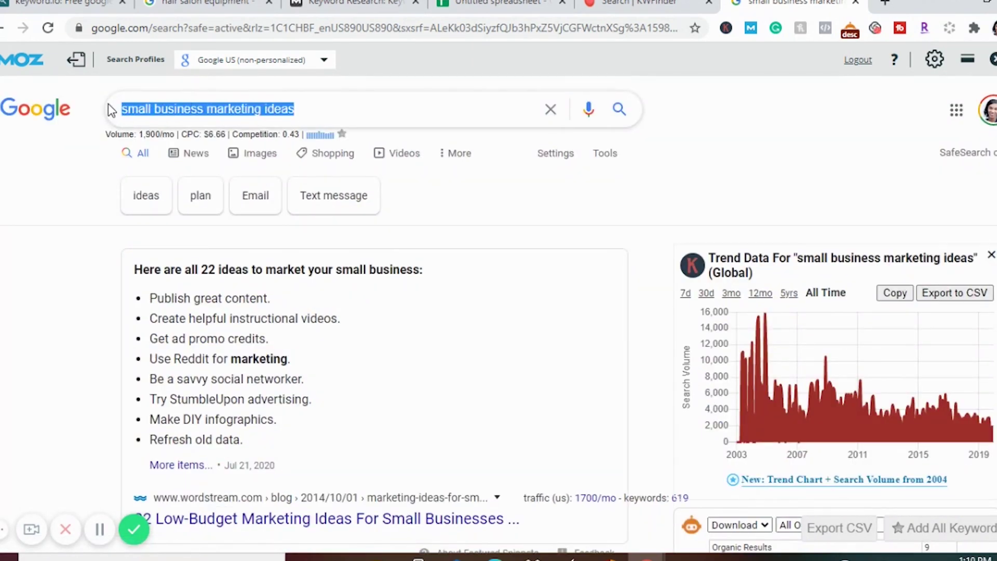
scroll(174, 283, down, 1)
scroll(173, 283, down, 1)
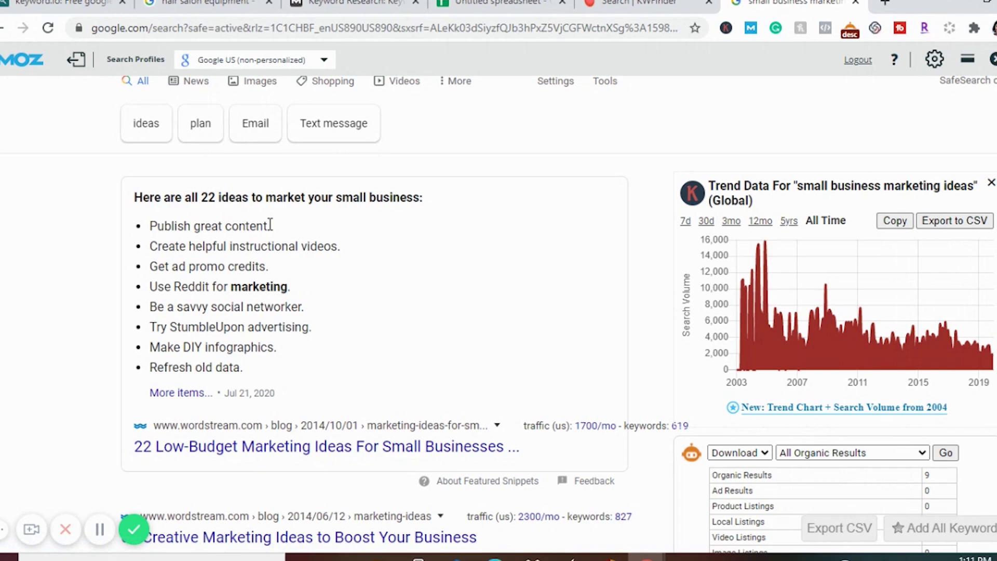
scroll(237, 284, down, 5)
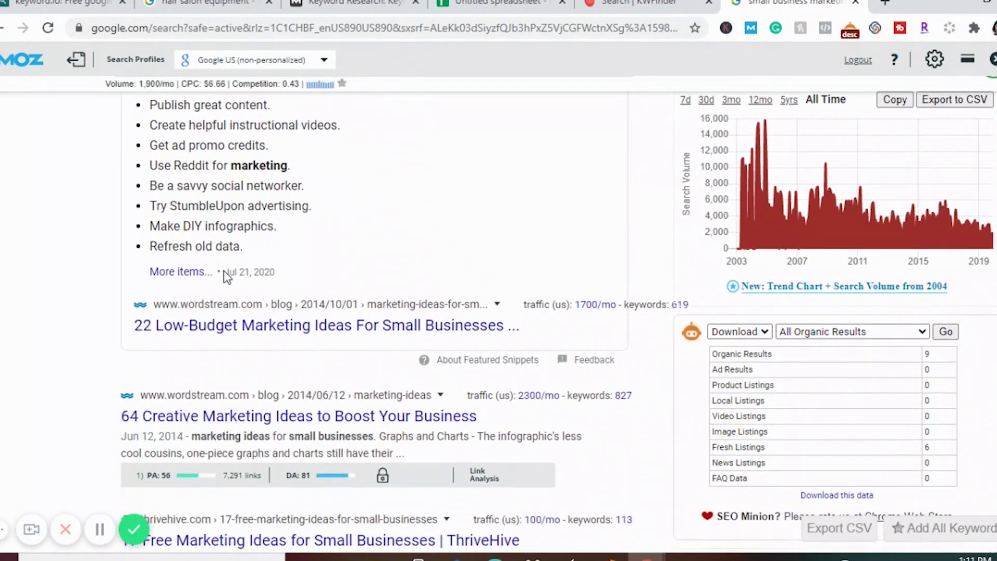
scroll(223, 276, down, 2)
scroll(223, 276, up, 6)
scroll(225, 270, down, 1)
scroll(223, 278, down, 3)
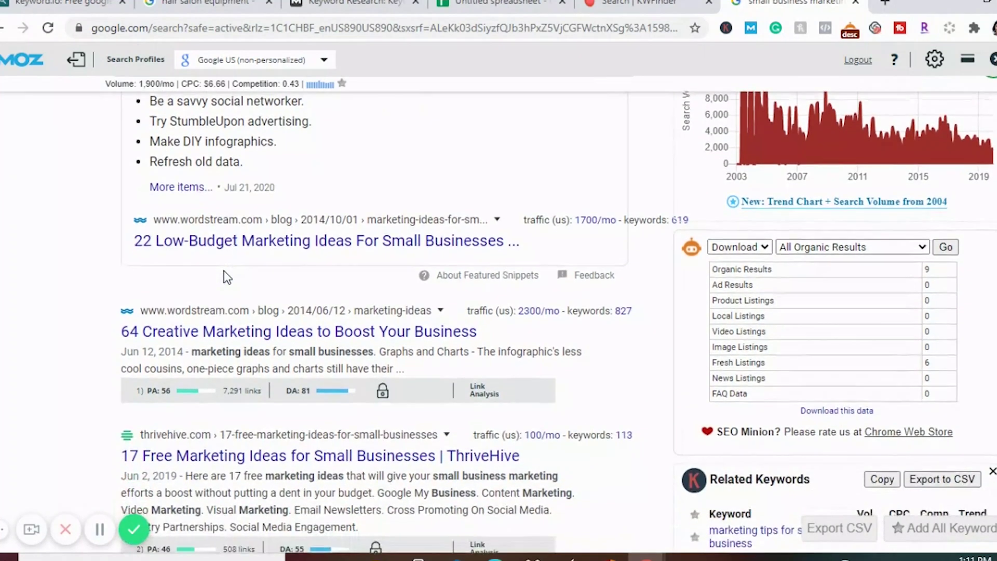
scroll(229, 267, up, 4)
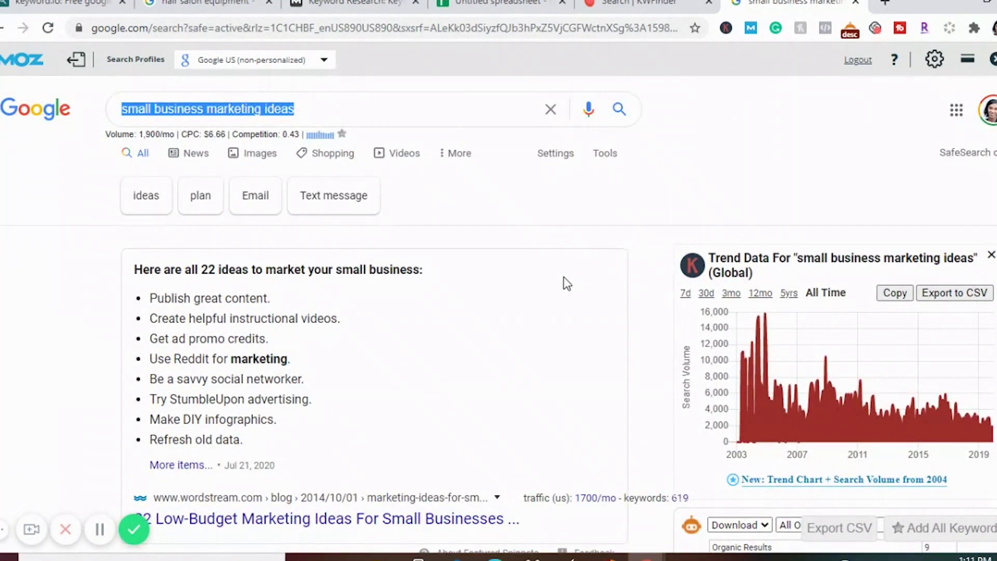
- Check the related keywords, open the results for "marketing tips for small business", and return to the keyword spreadsheet
scroll(880, 308, down, 2)
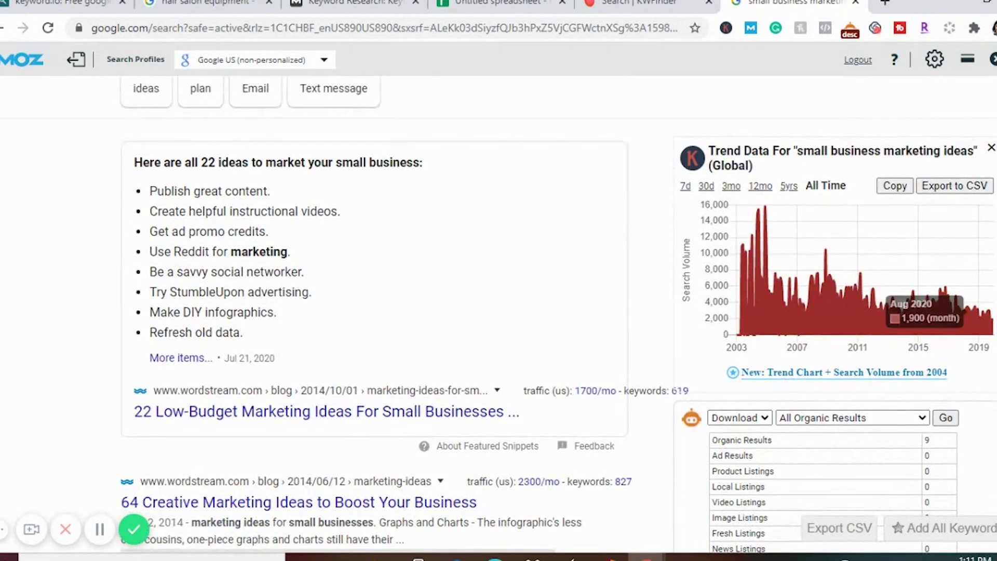
scroll(901, 309, down, 2)
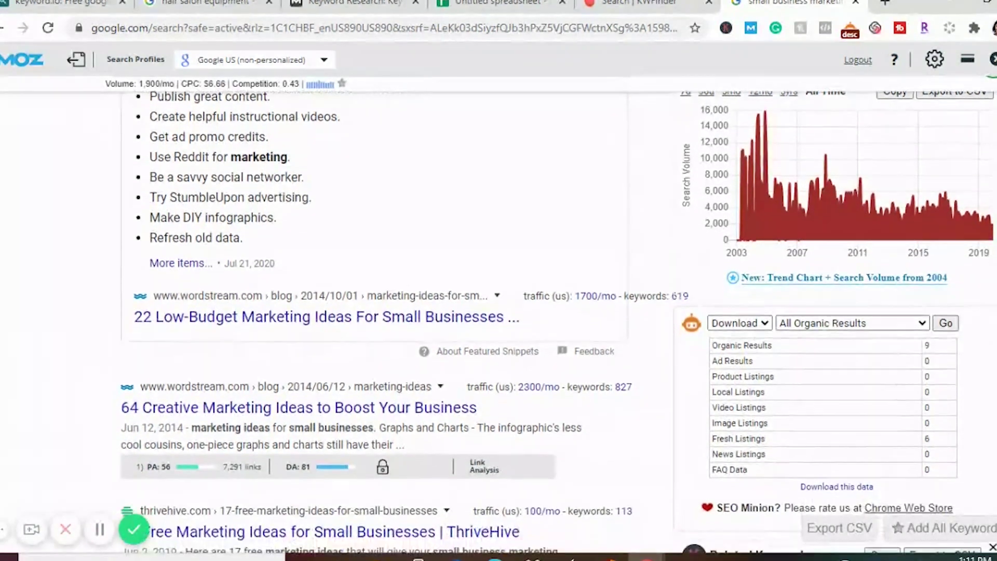
scroll(499, 315, down, 5)
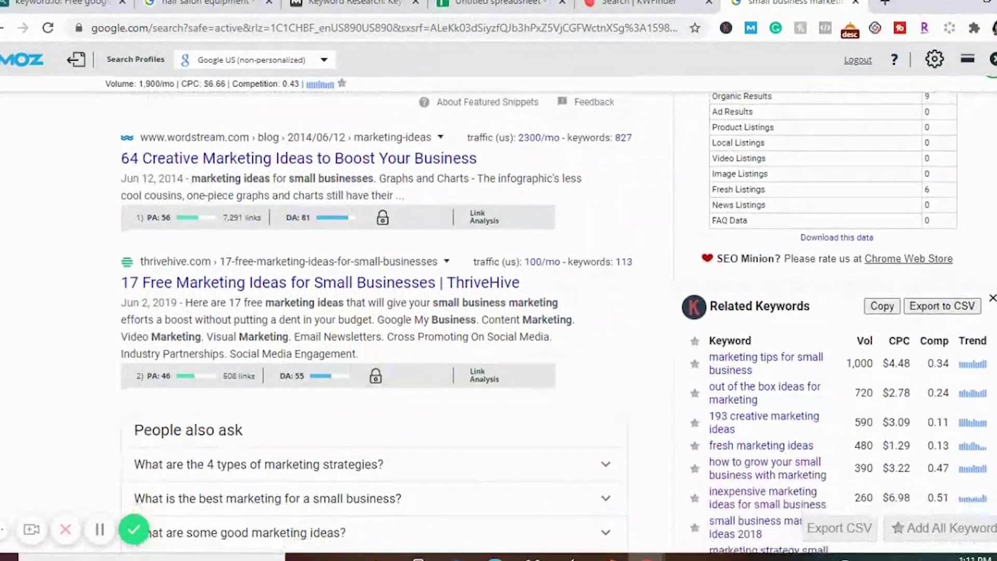
scroll(962, 298, down, 3)
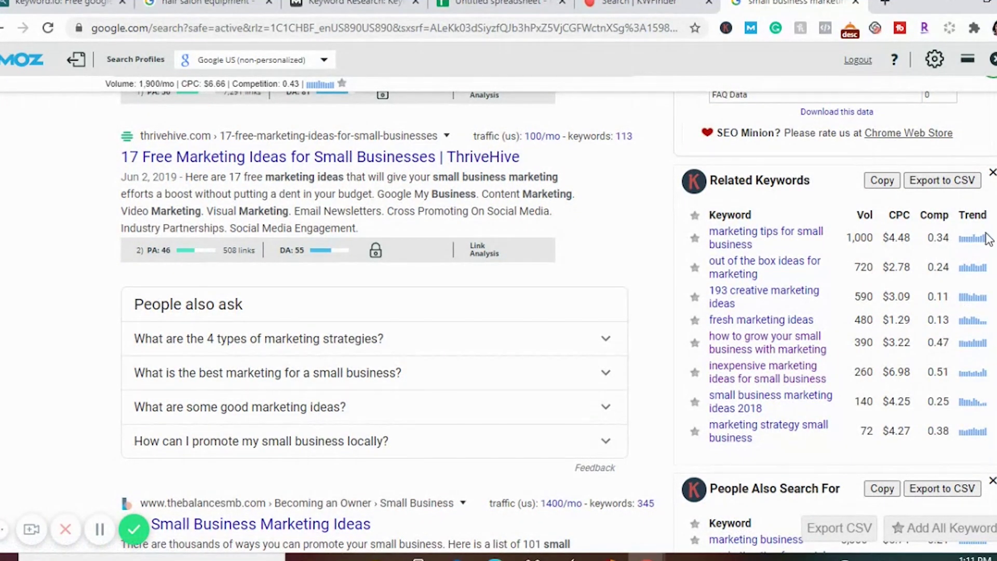
scroll(764, 347, down, 1)
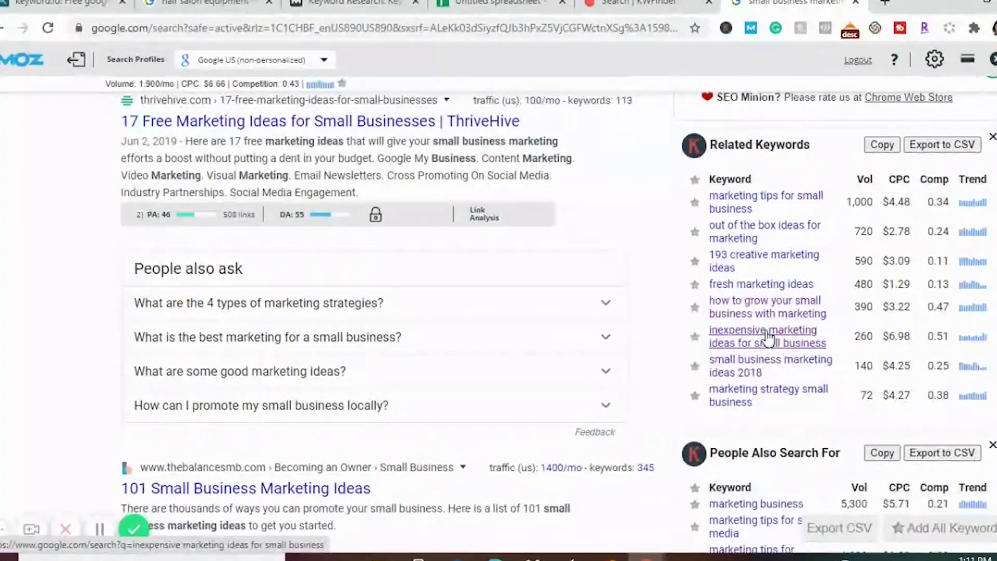
click(735, 208)
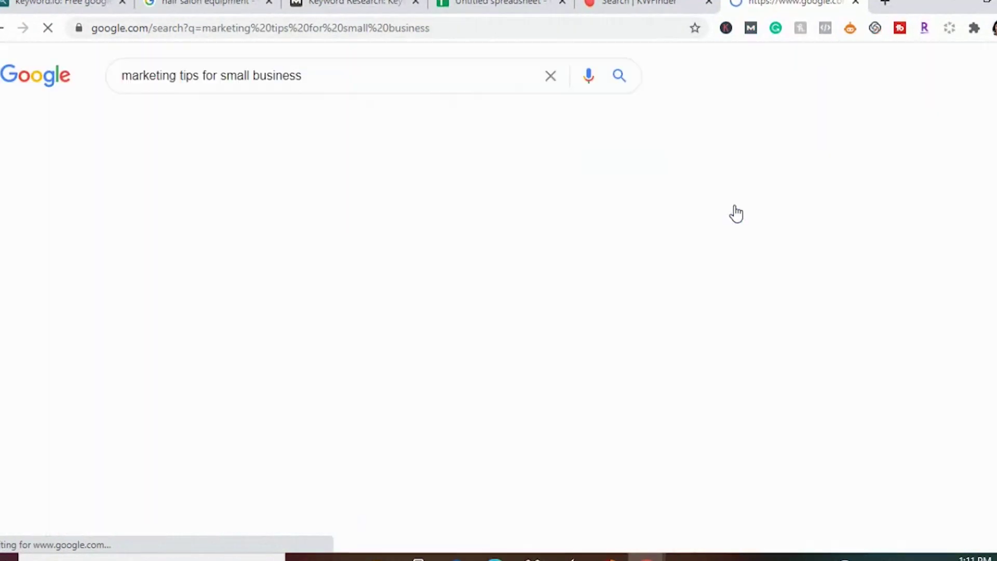
scroll(298, 305, down, 2)
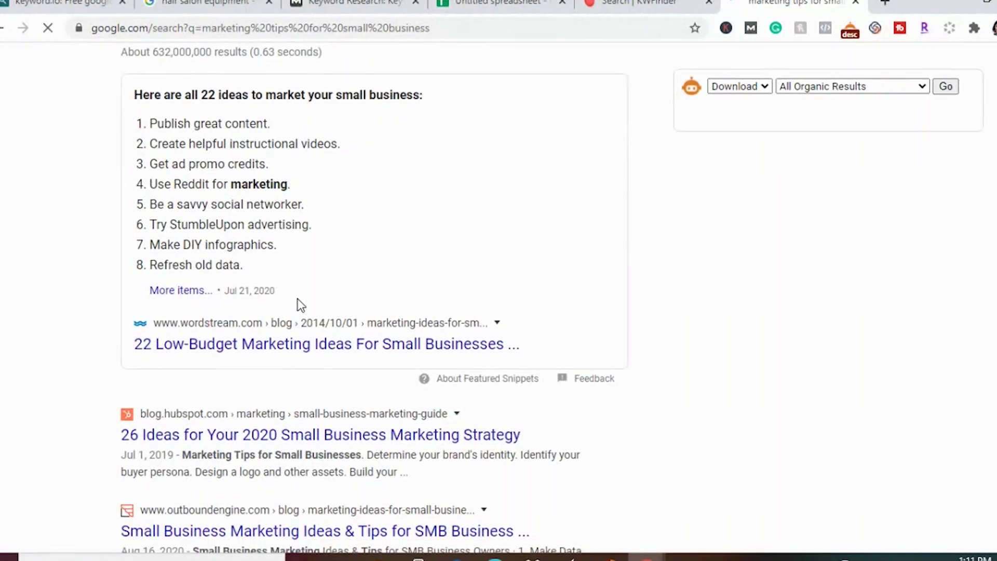
scroll(301, 305, down, 3)
scroll(299, 305, up, 6)
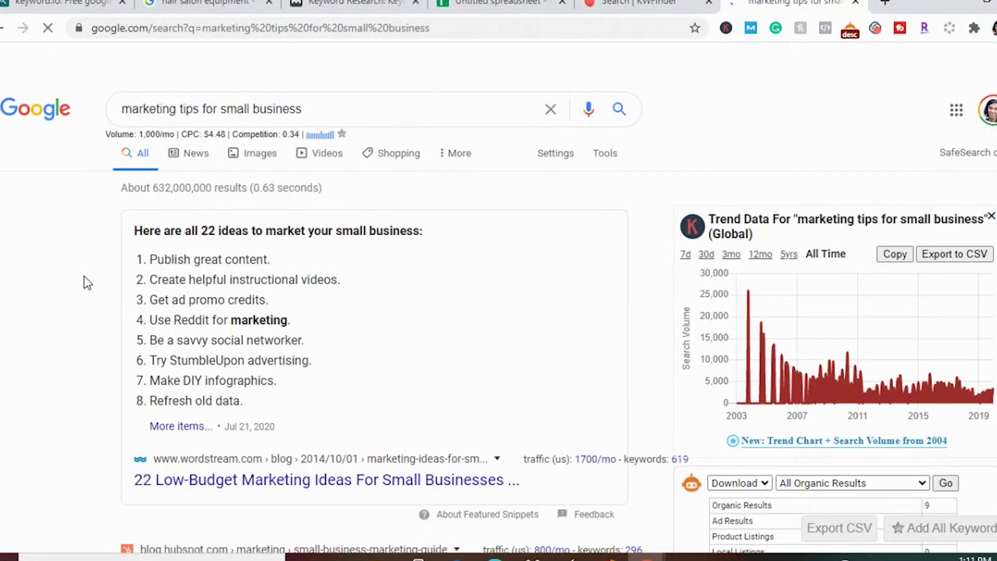
click(514, 3)
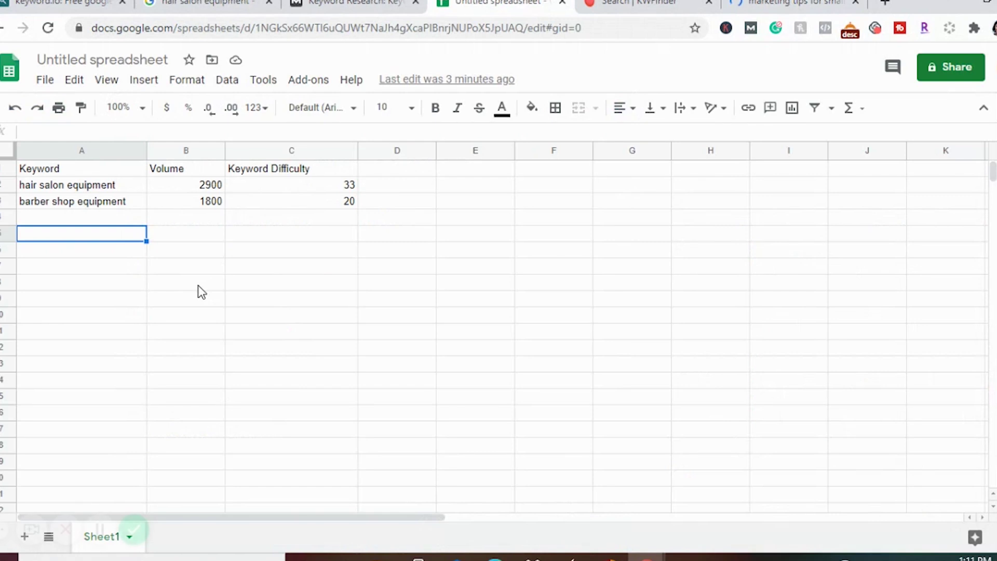